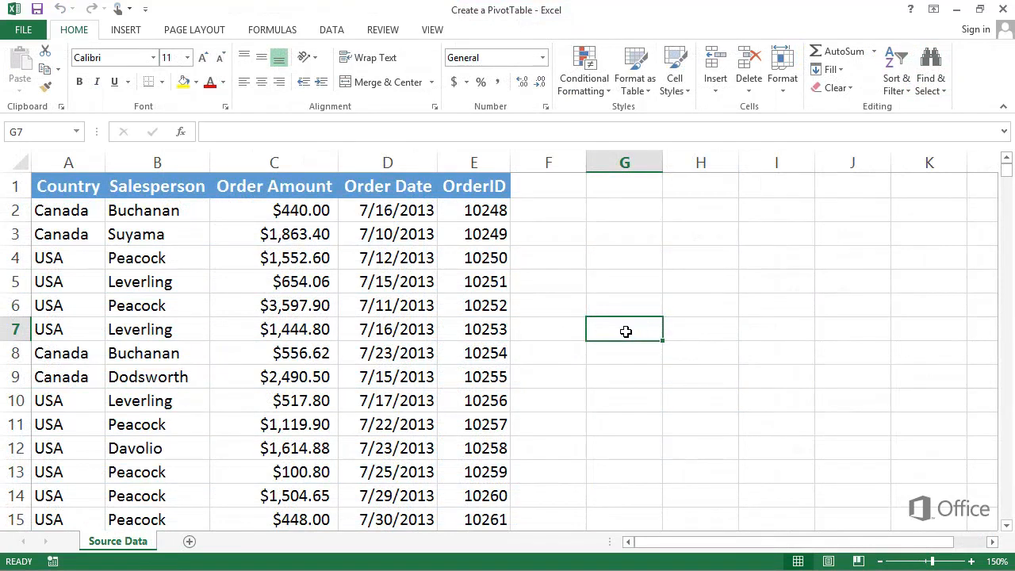
Insert the recommended PivotTable that sums Order Amount by Salesperson within each Country, after previewing the other recommended layouts
left_click(324, 261)
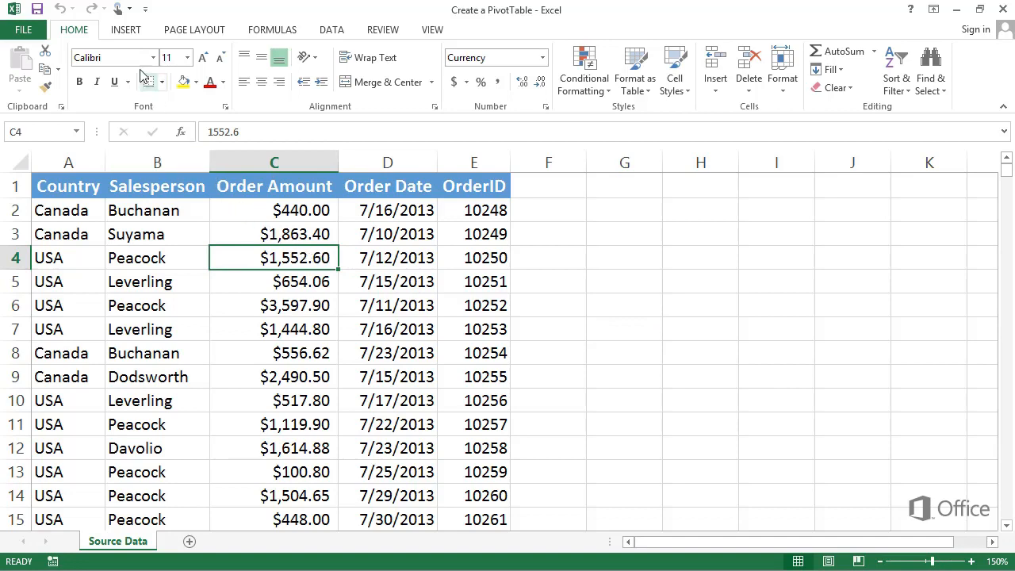
left_click(127, 32)
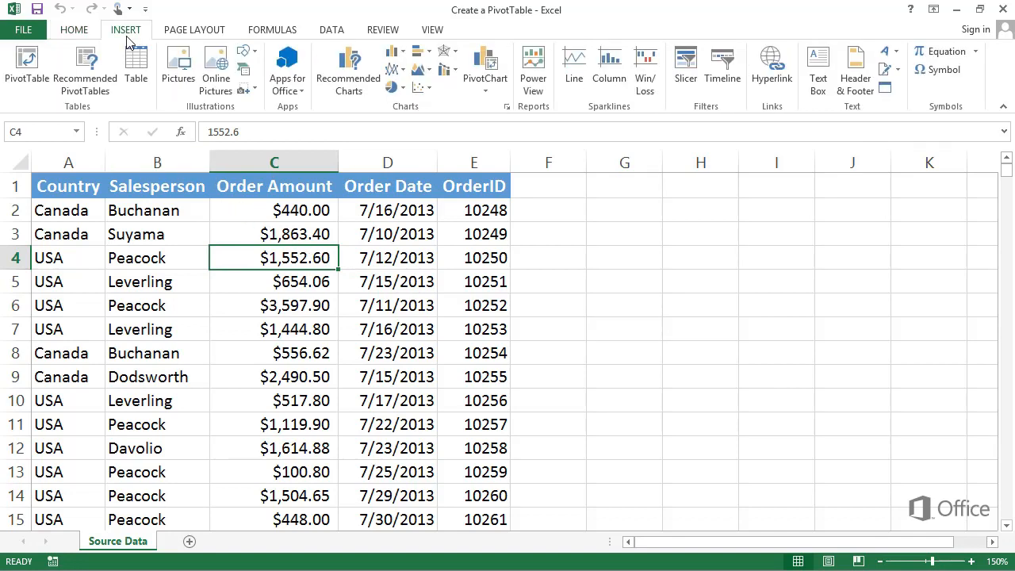
left_click(90, 76)
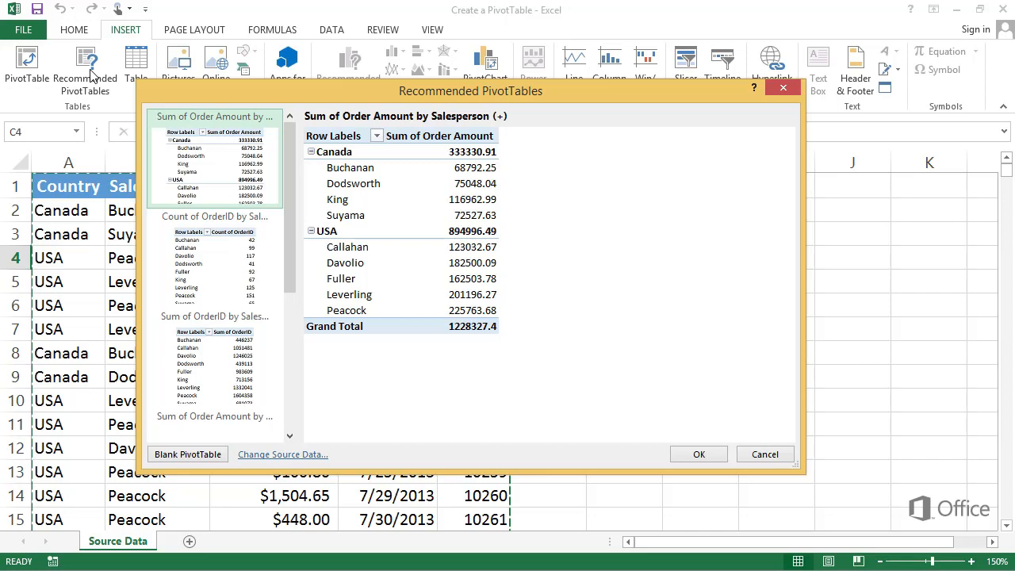
left_click(197, 252)
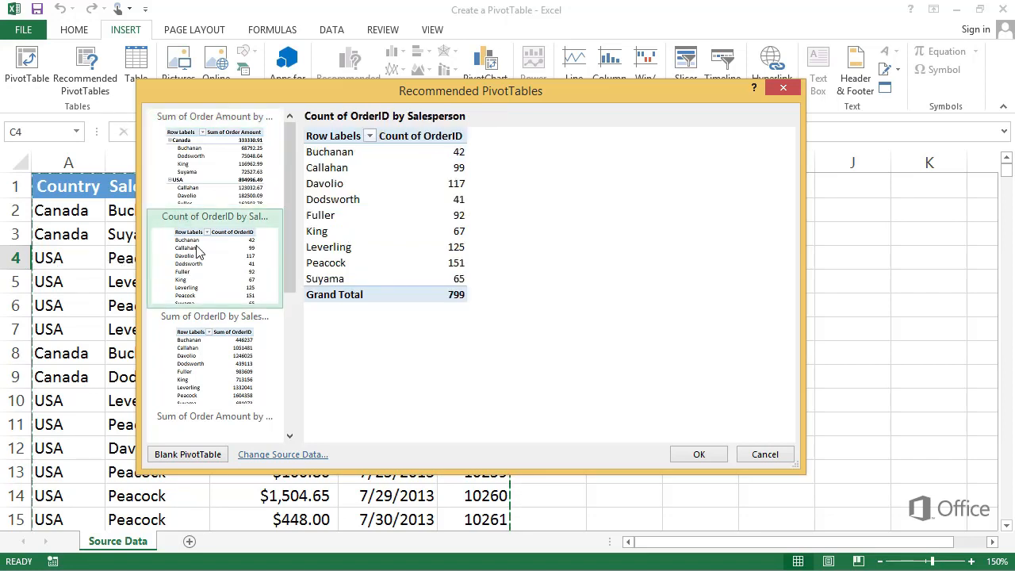
left_click(197, 346)
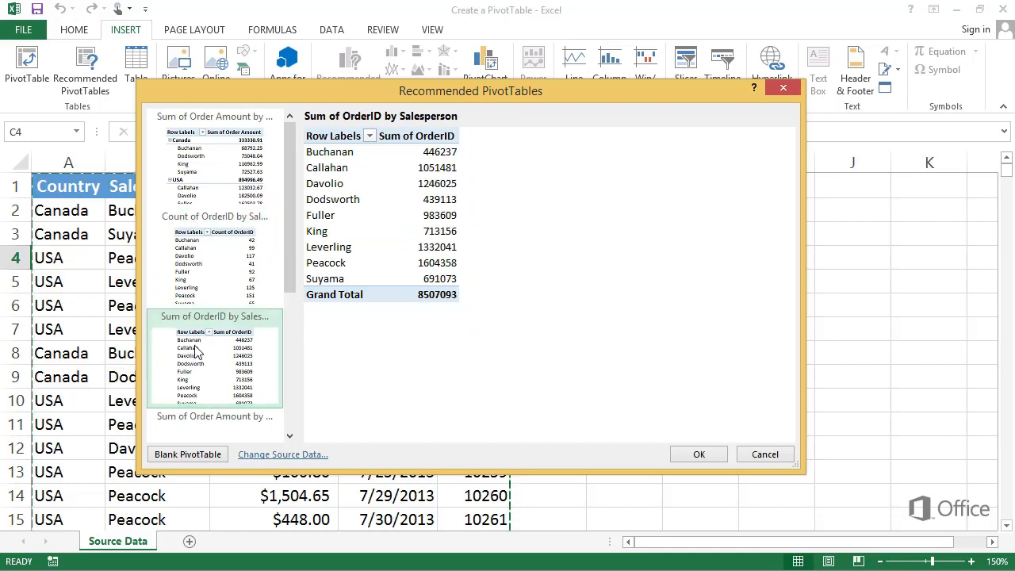
left_click(204, 425)
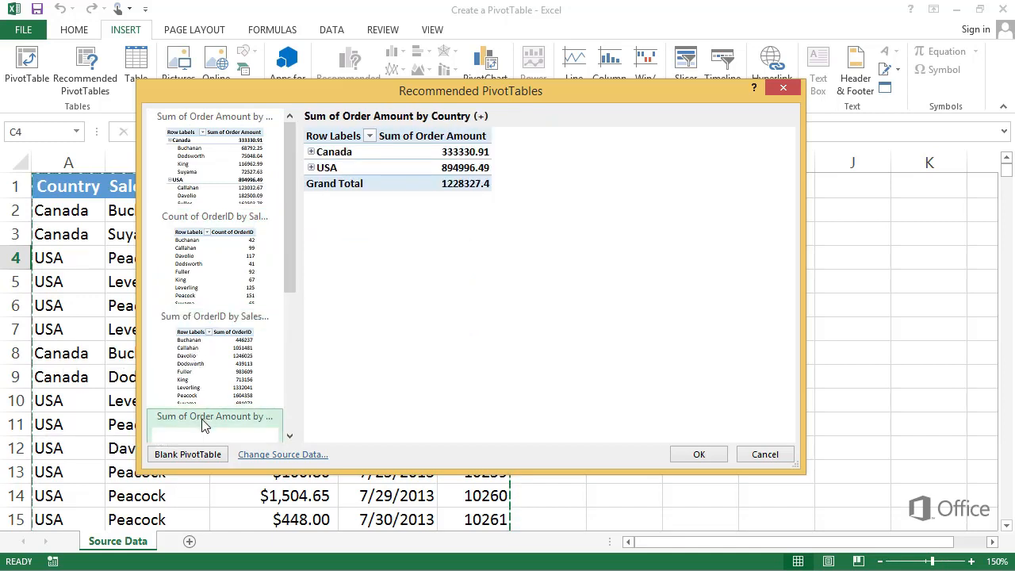
left_click(248, 179)
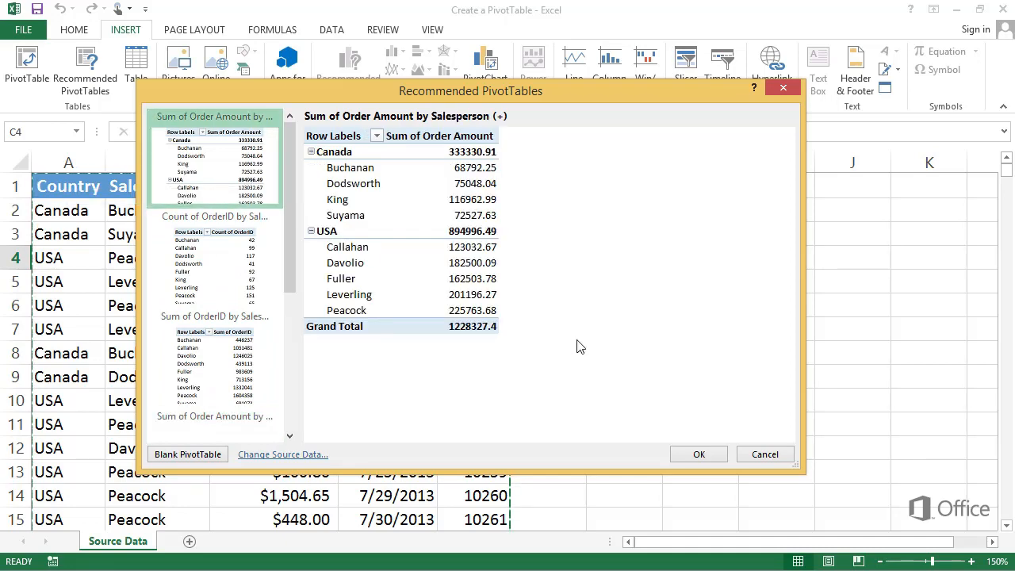
left_click(698, 454)
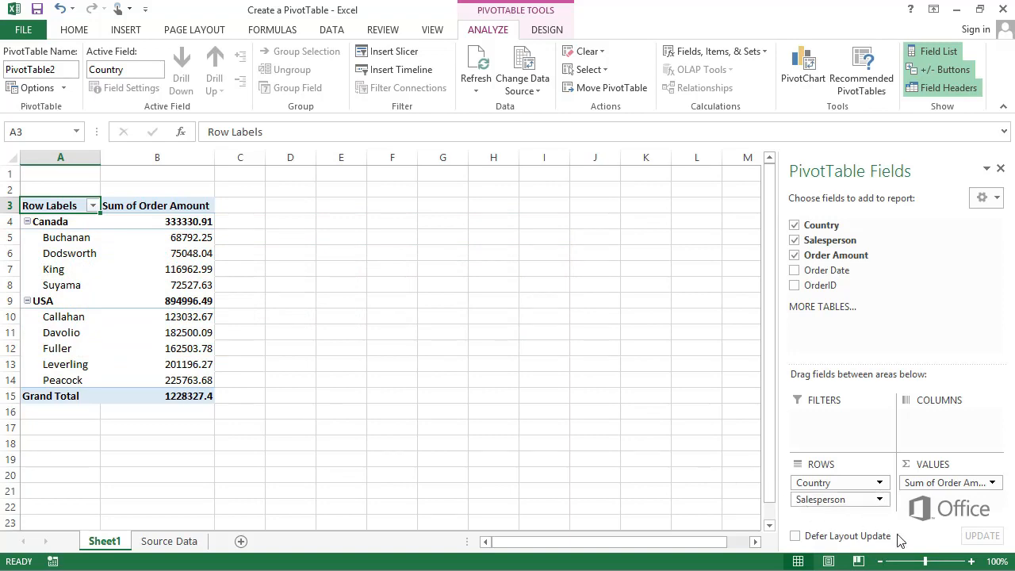
Format the PivotTable's Sum of Order Amount values as Currency with two decimal places and the $ symbol
left_click(972, 561)
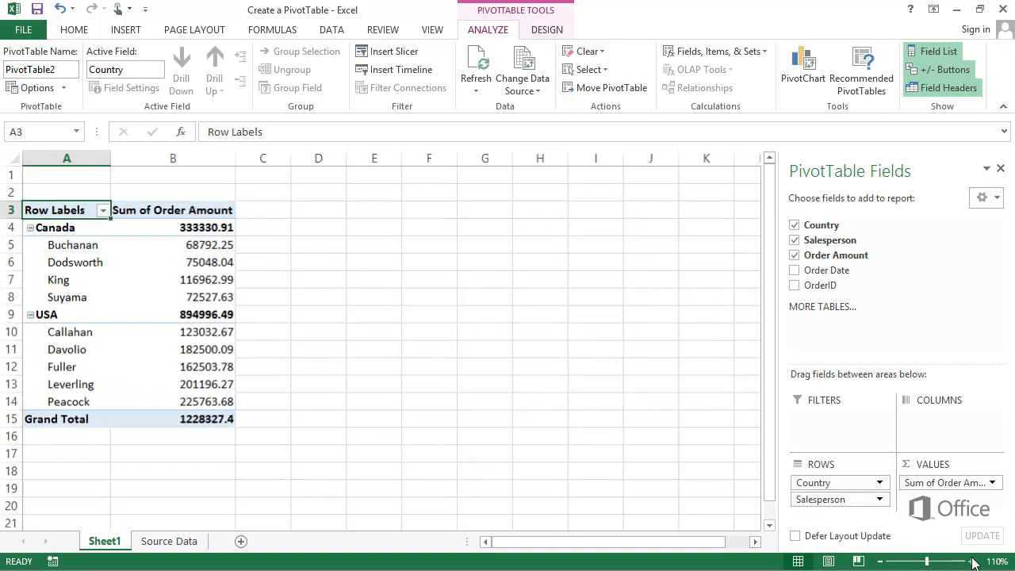
left_click(973, 561)
left_click(973, 561)
left_click(973, 561)
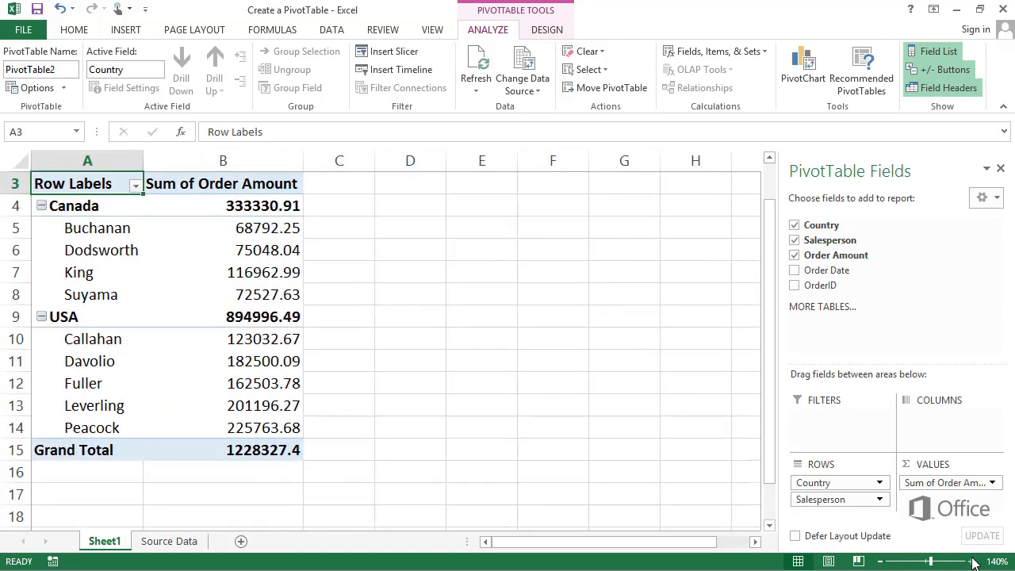
left_click(972, 561)
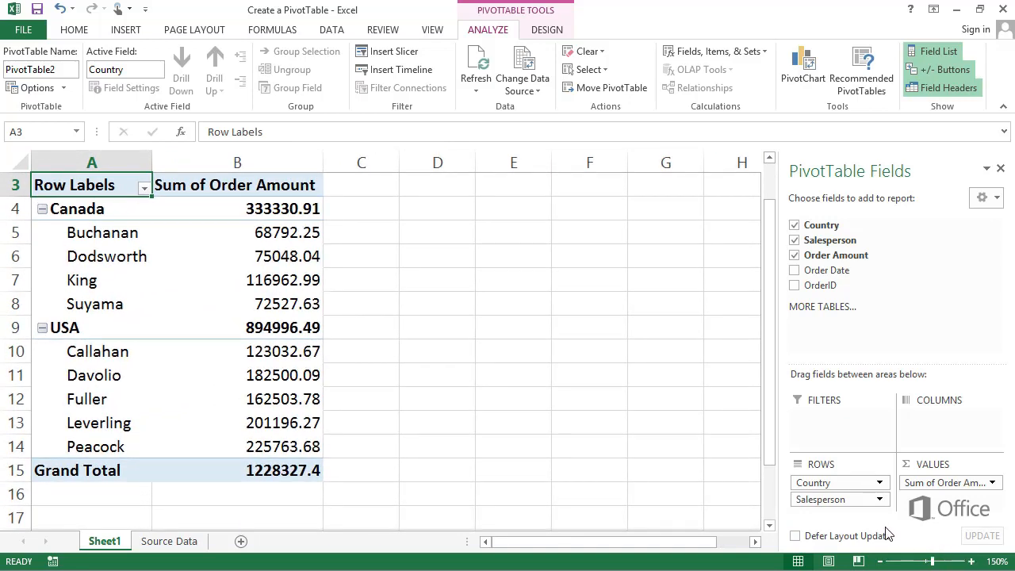
right_click(303, 262)
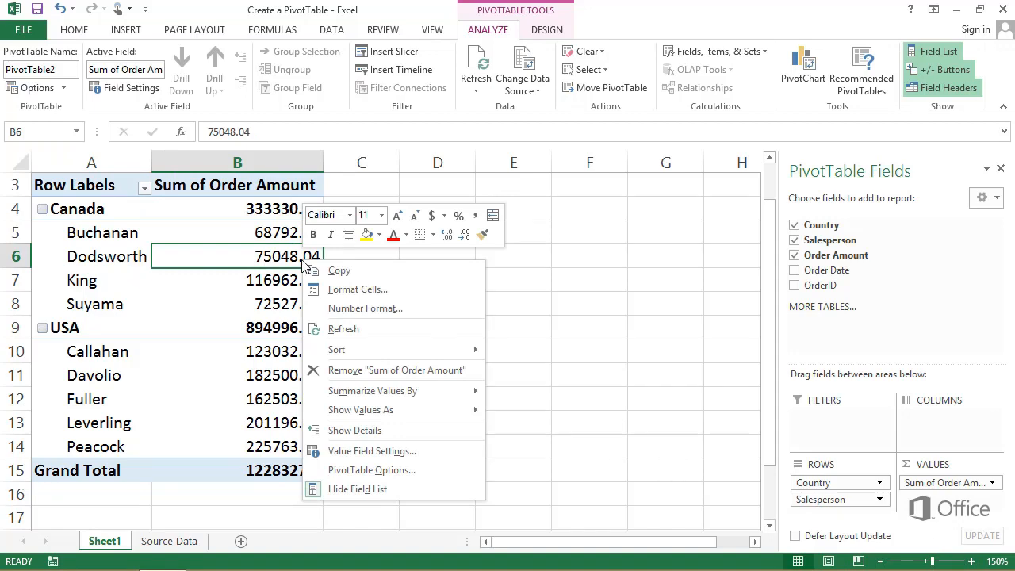
left_click(345, 311)
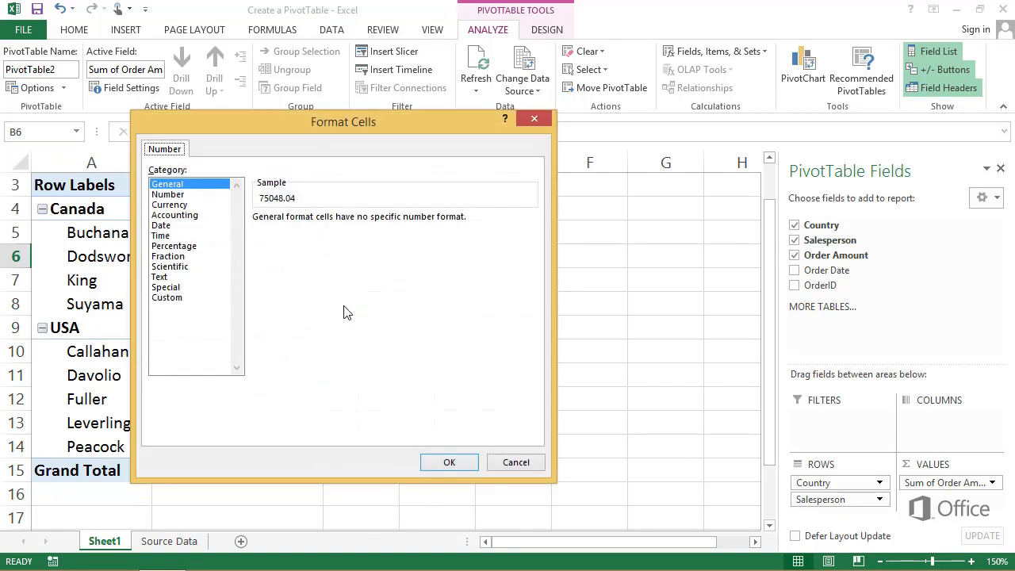
left_click(211, 206)
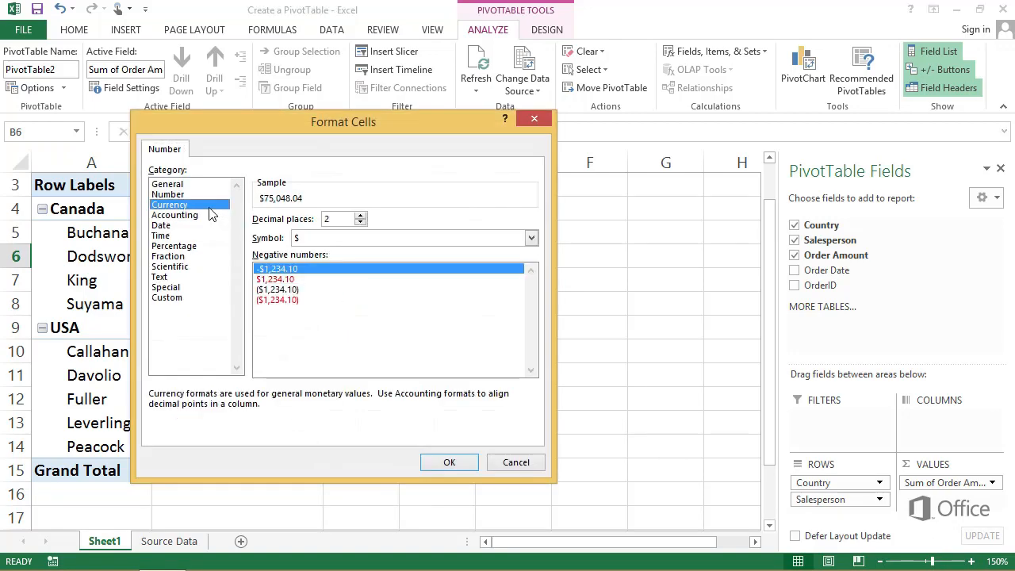
left_click(449, 463)
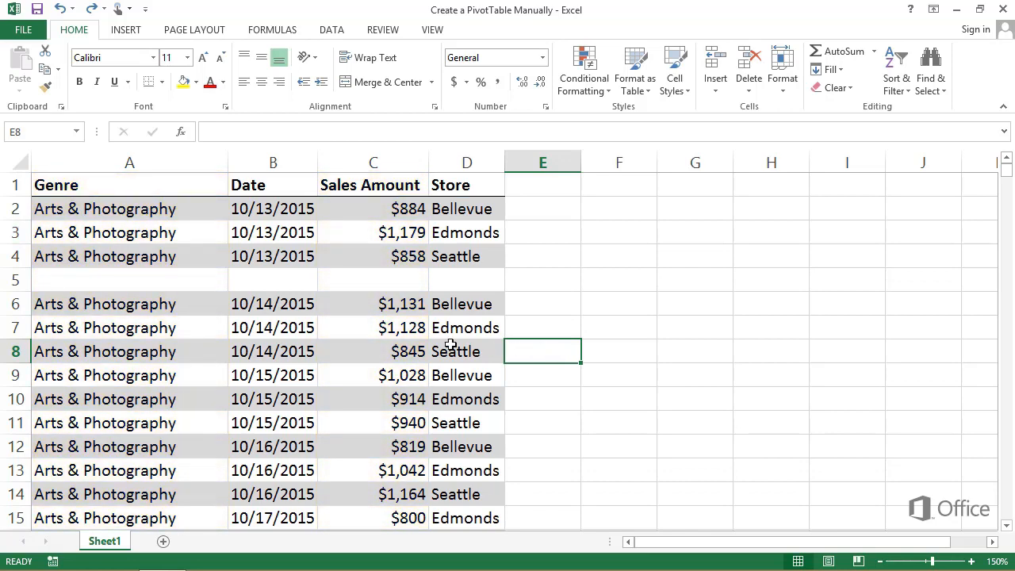
Delete the blank row 5 from the source data in the Create a PivotTable Manually workbook
left_click(20, 280)
right_click(24, 282)
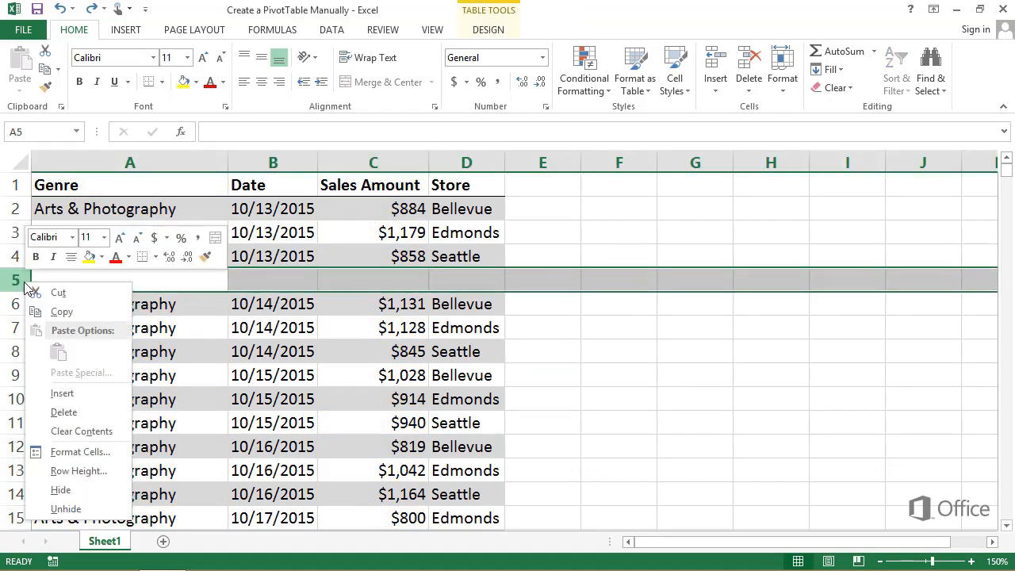
left_click(65, 412)
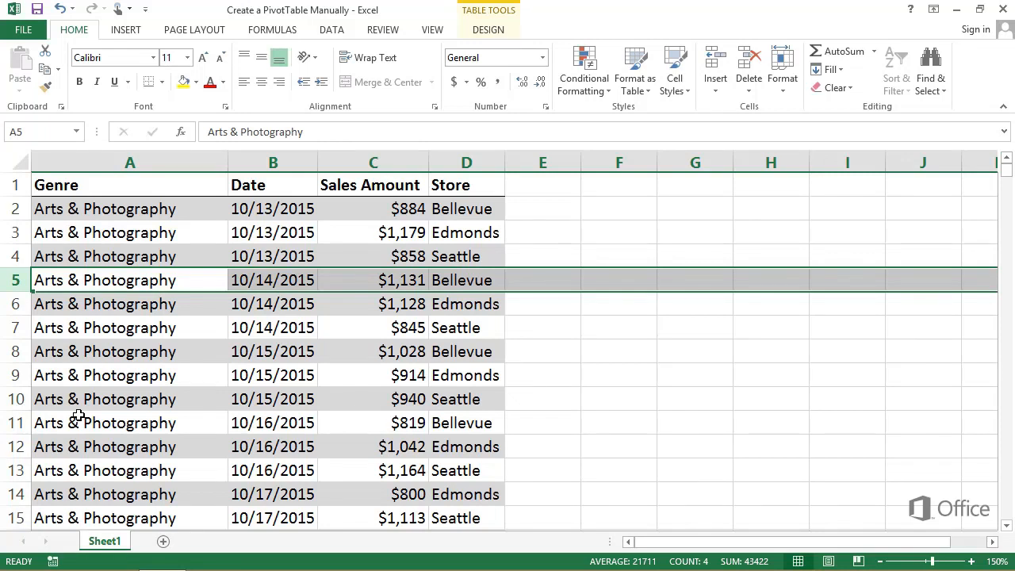
Create a PivotTable from the SourceData table on a new worksheet and add the Genre and Sales Amount fields to it
left_click(123, 287)
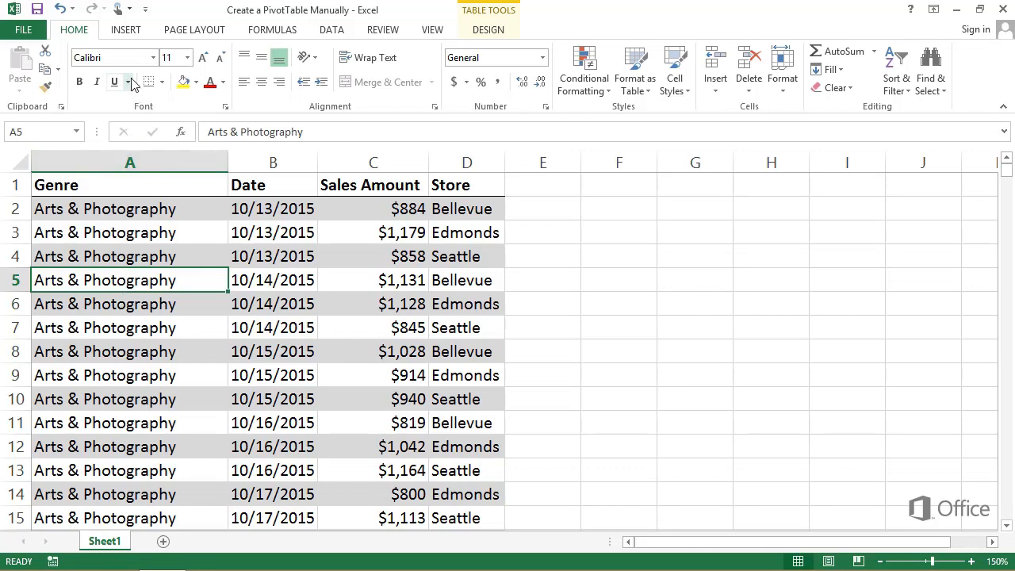
left_click(127, 30)
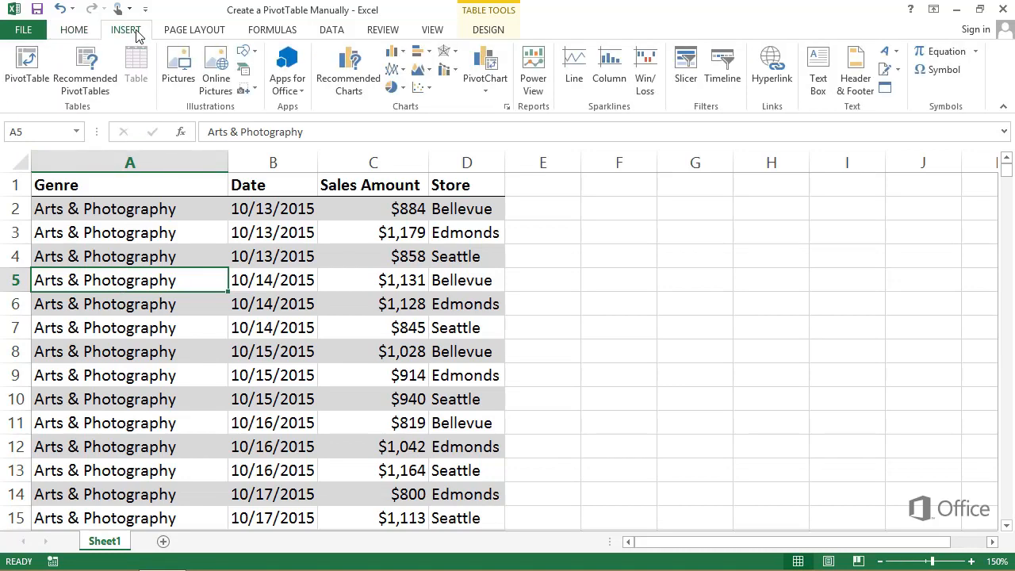
left_click(35, 75)
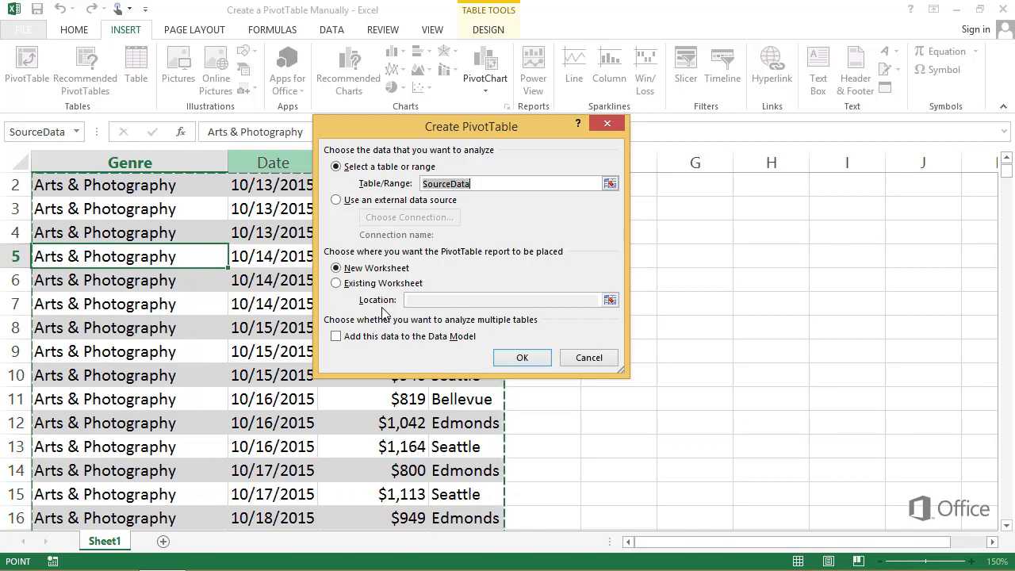
left_click(521, 357)
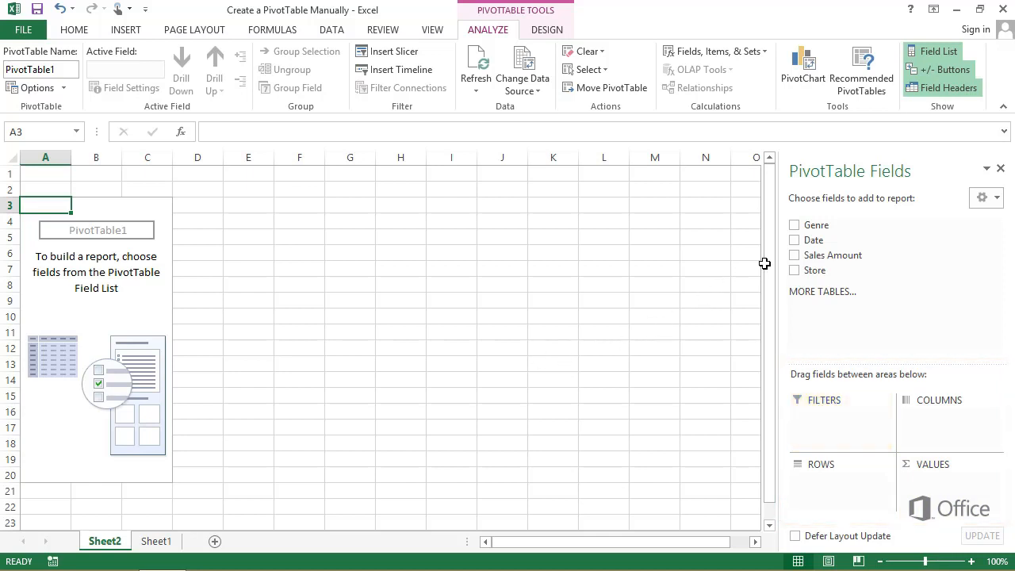
left_click(795, 227)
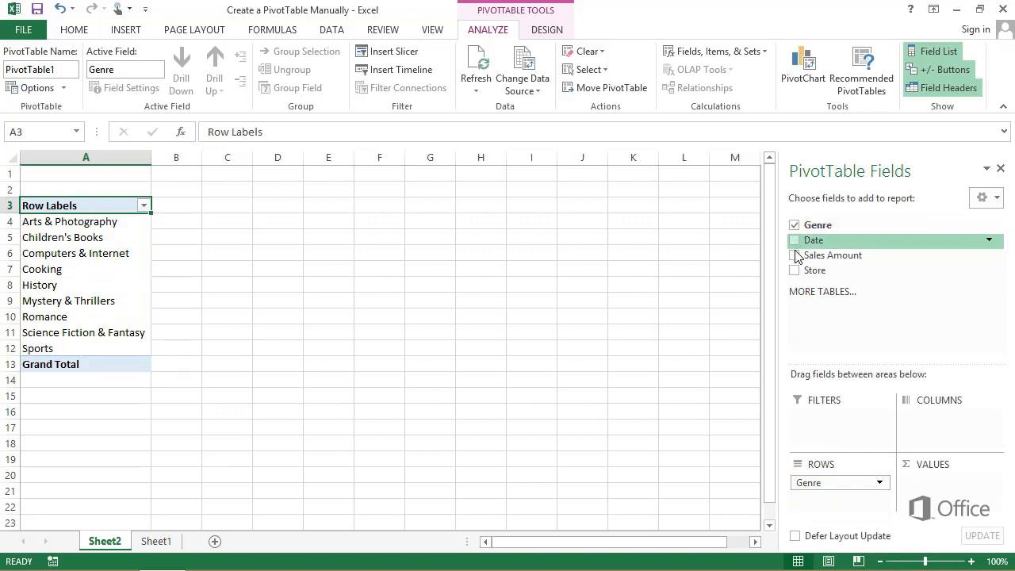
left_click(795, 256)
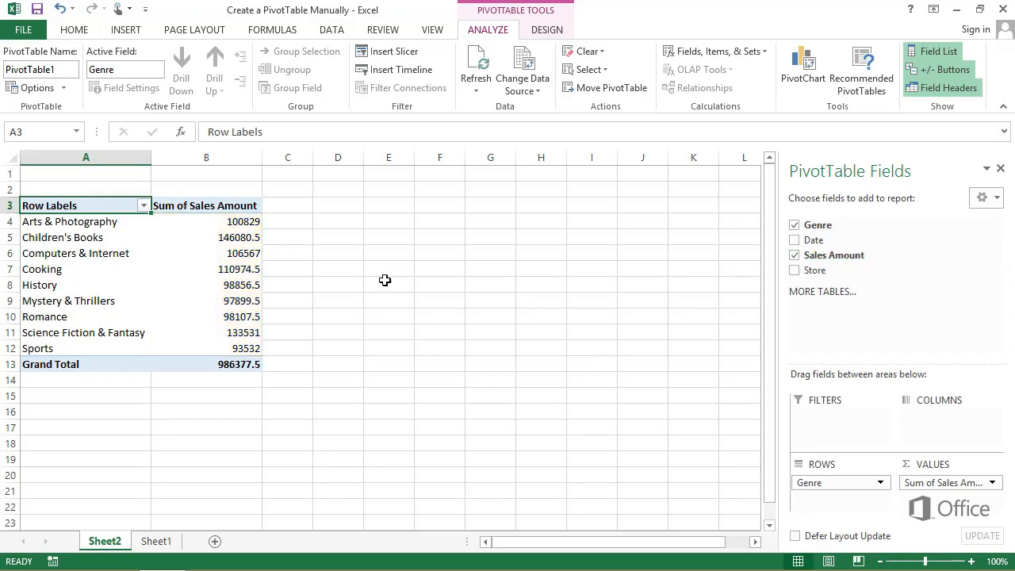
Format the Sum of Sales Amount values as Currency with 0 decimal places
right_click(248, 255)
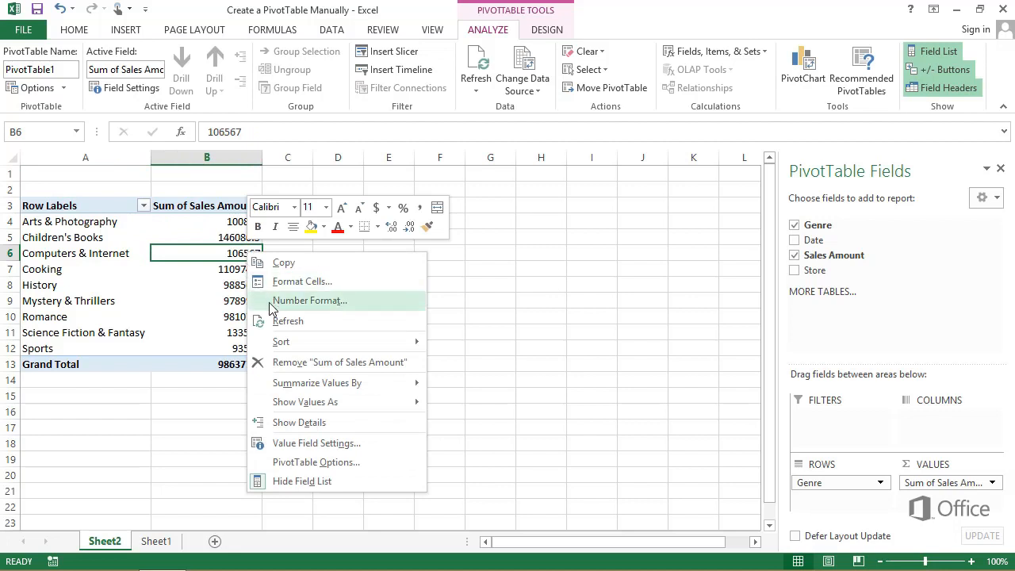
left_click(301, 301)
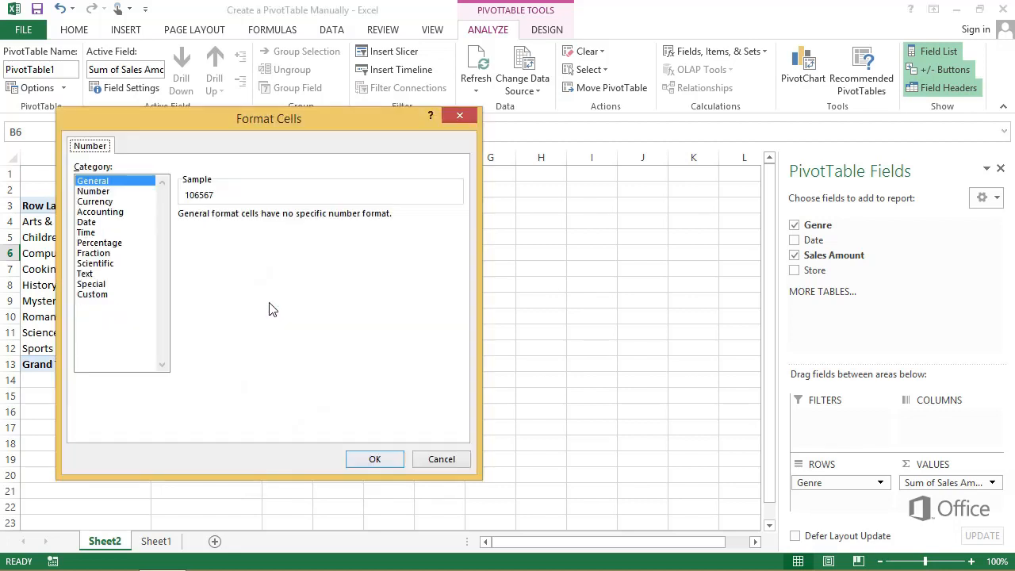
left_click(136, 203)
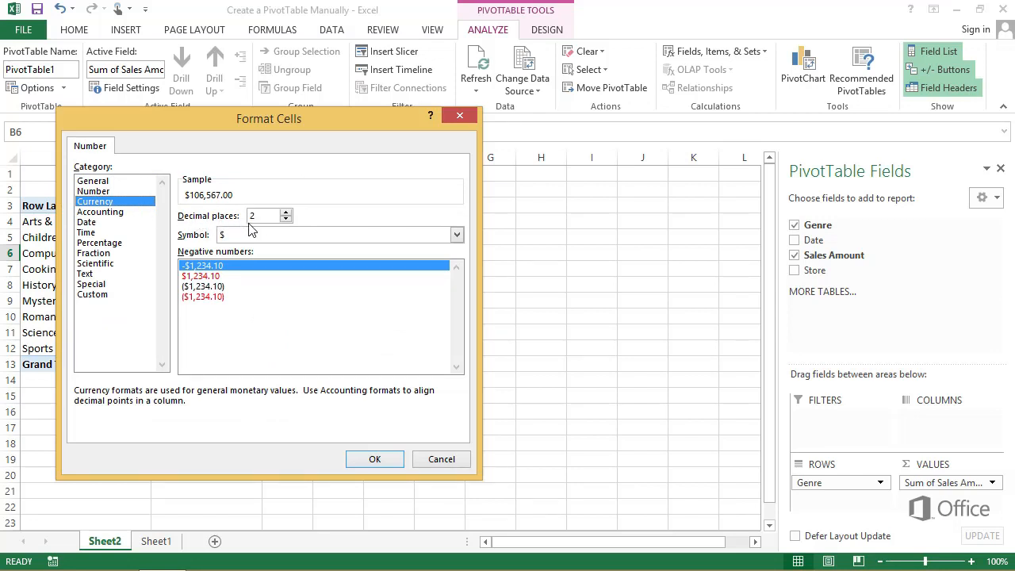
left_click(286, 219)
left_click(287, 219)
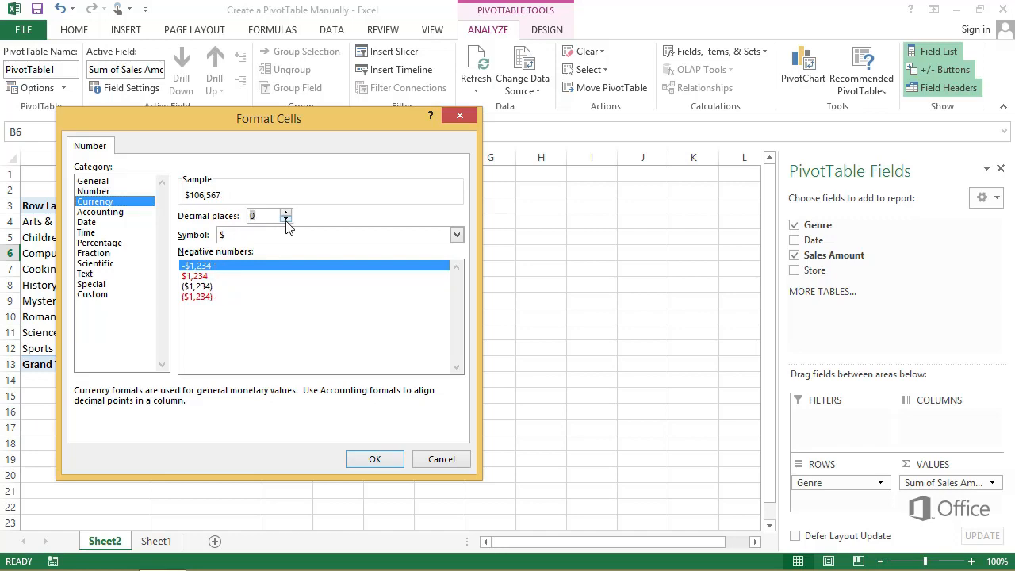
left_click(370, 460)
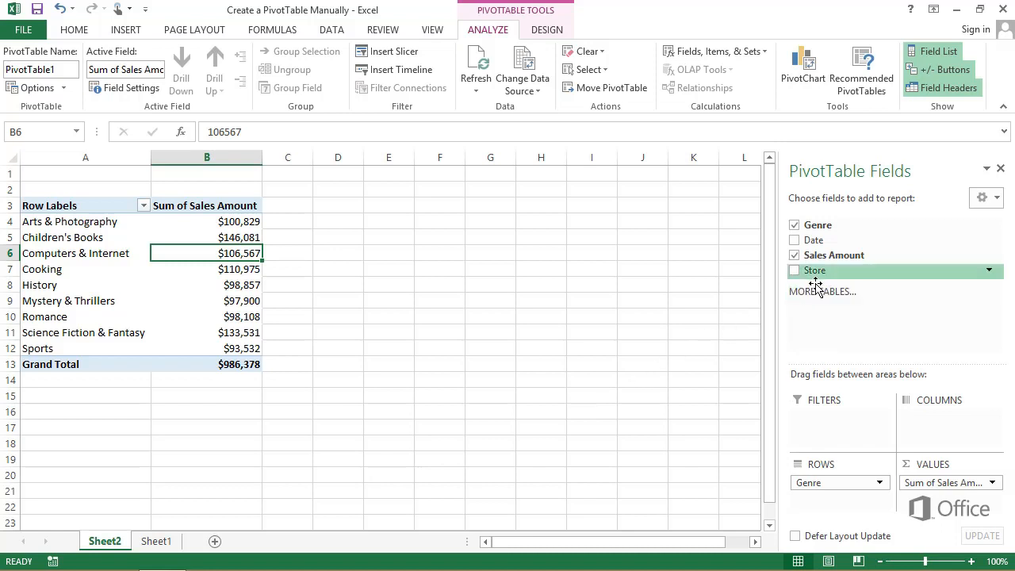
Add Store to the PivotTable as a column field and Date as a row field below Genre
left_click_drag(816, 284, 921, 421)
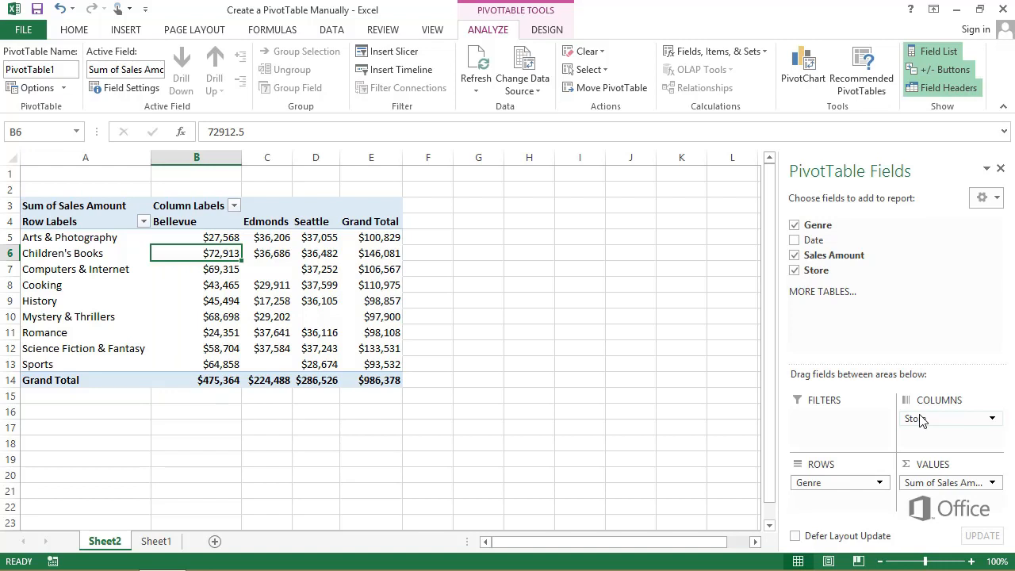
left_click(795, 241)
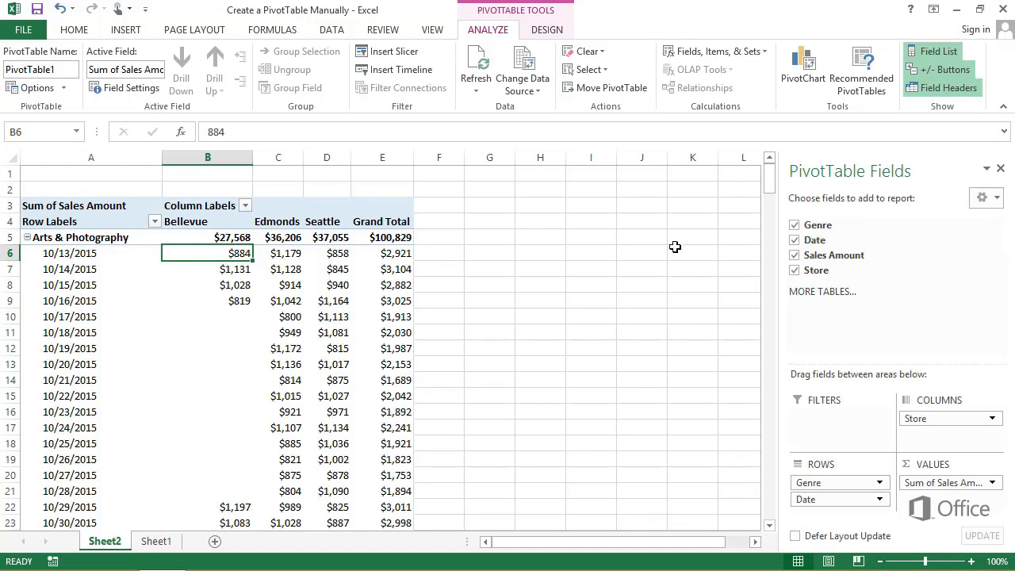
Group the PivotTable's Date row labels by Months, keeping the automatic start and end dates
right_click(87, 320)
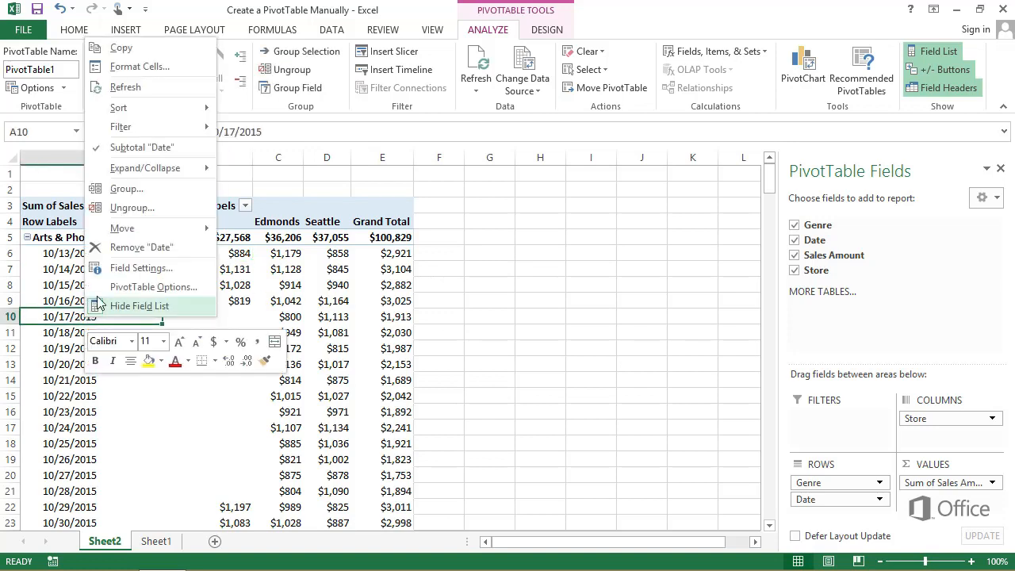
left_click(144, 193)
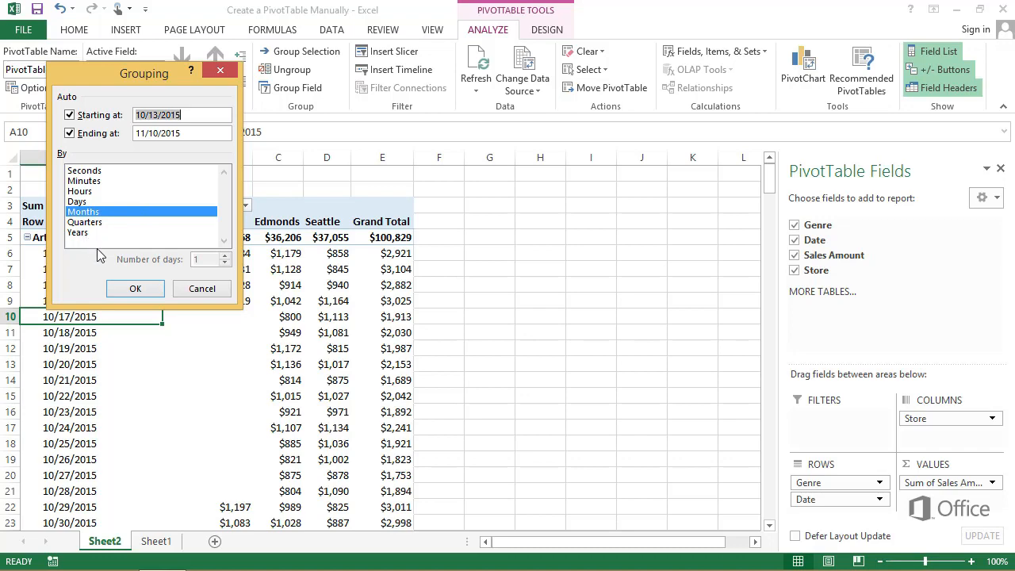
left_click(133, 289)
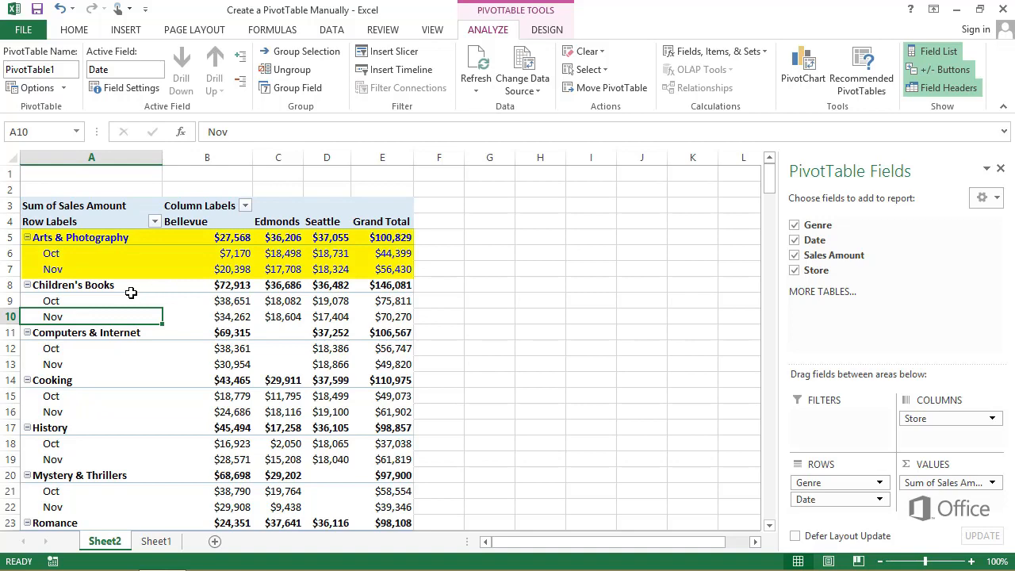
Select a blank cell outside the PivotTable and return to a value cell inside it to redisplay its field list
left_click(557, 350)
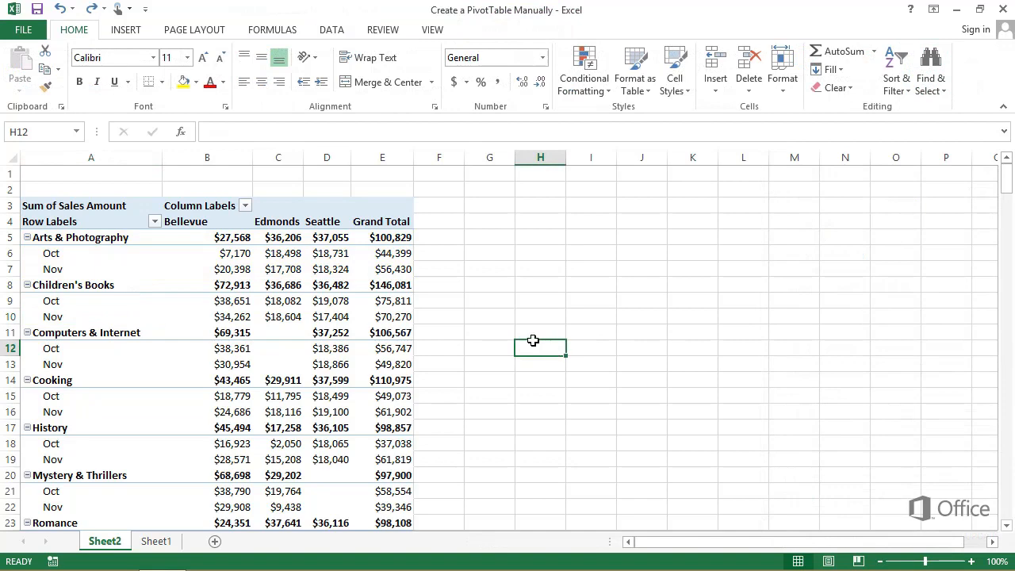
left_click(249, 272)
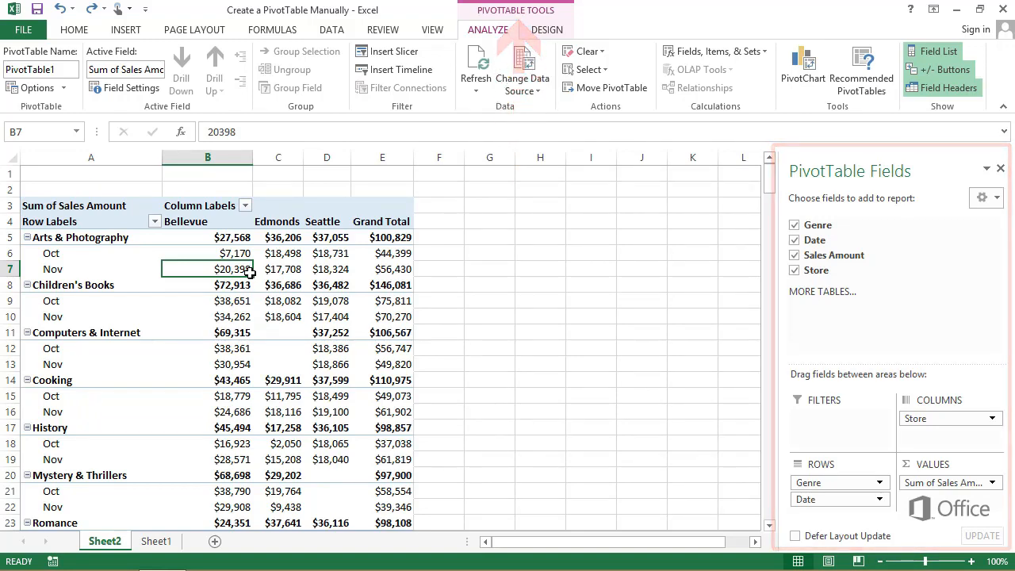
Change the PivotTable's report layout to outline form
left_click(506, 349)
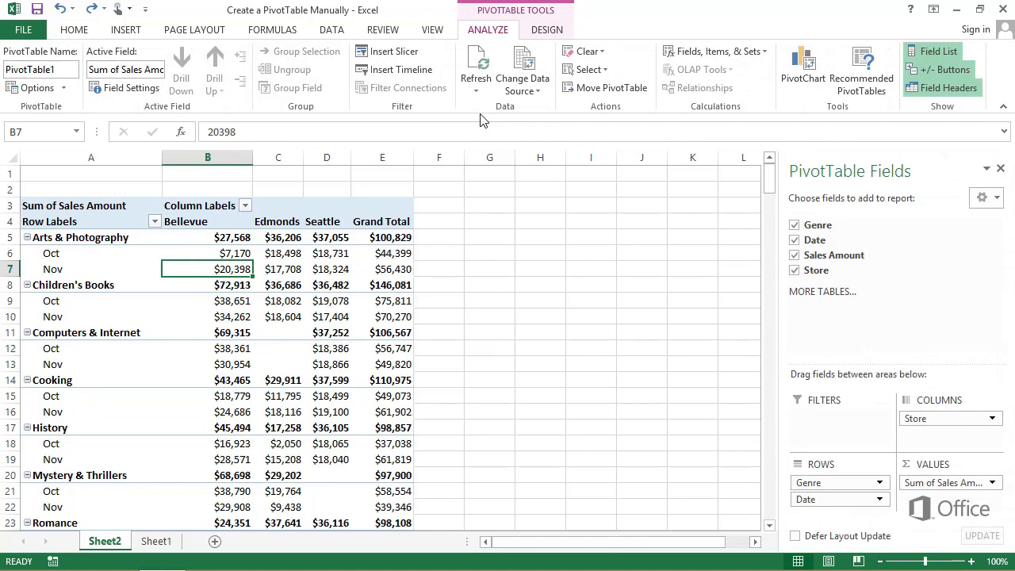
left_click(547, 32)
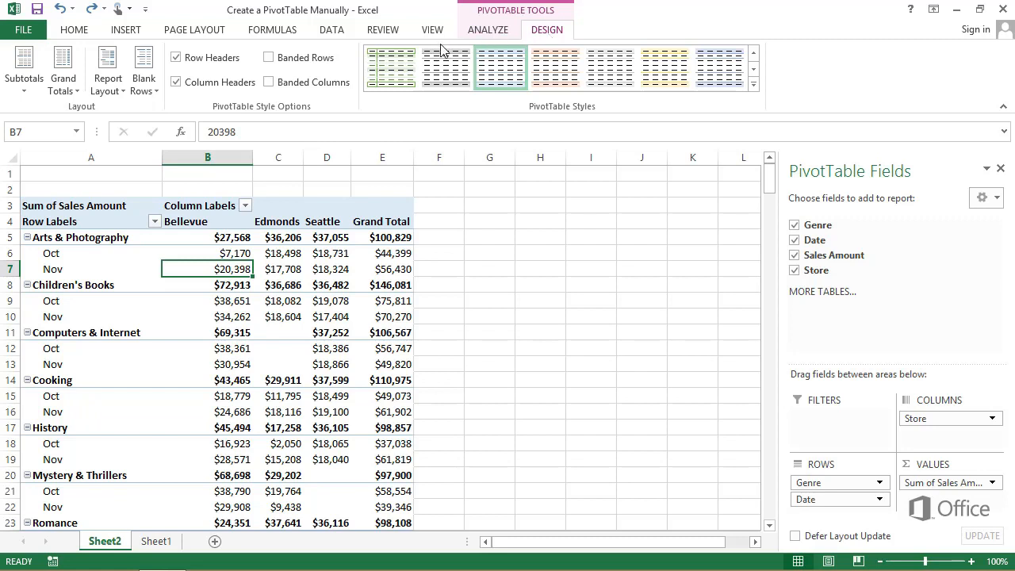
left_click(121, 89)
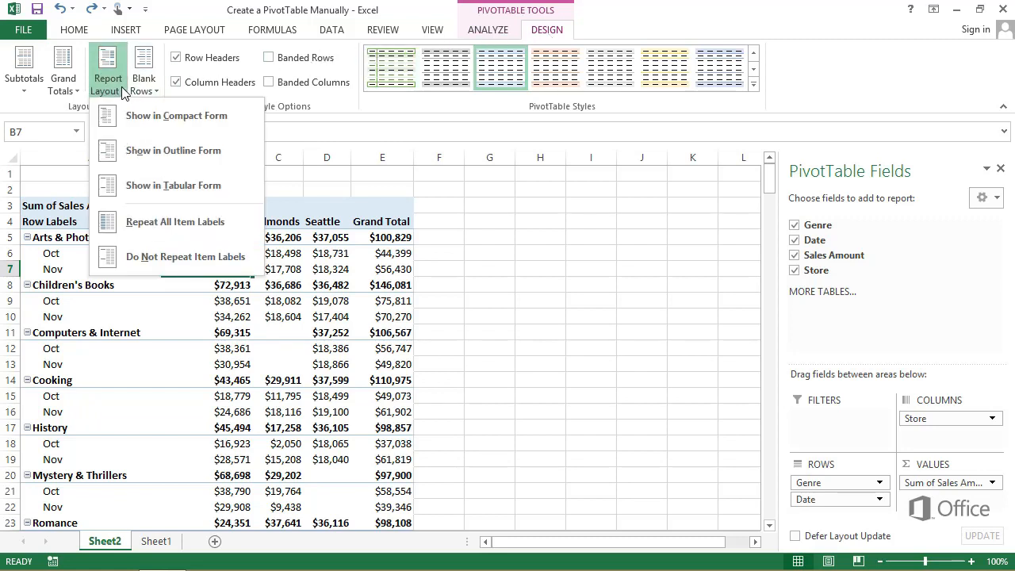
left_click(146, 150)
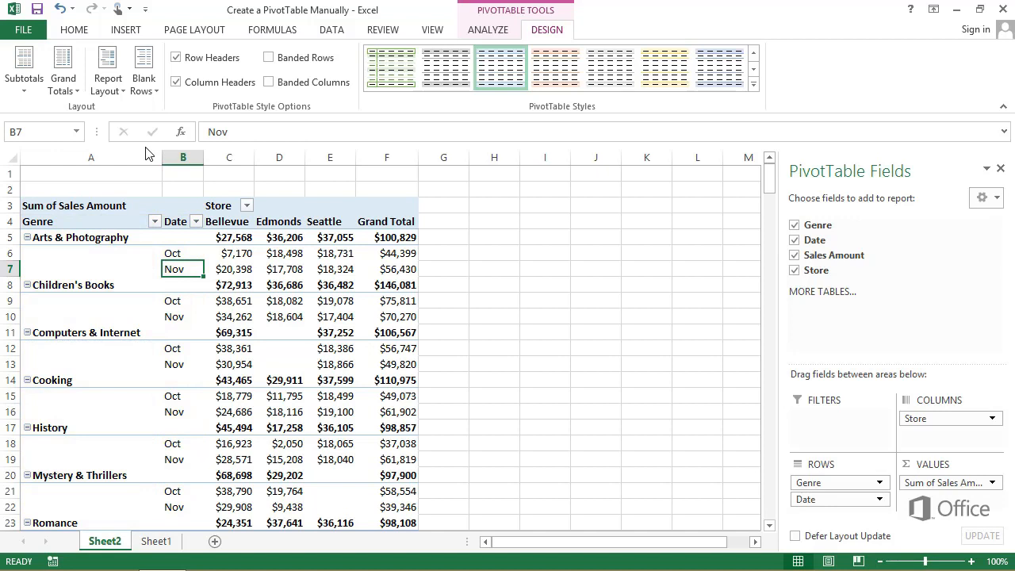
Turn on banded rows for the PivotTable and apply the light blue style from the second row of the Medium styles
left_click(269, 59)
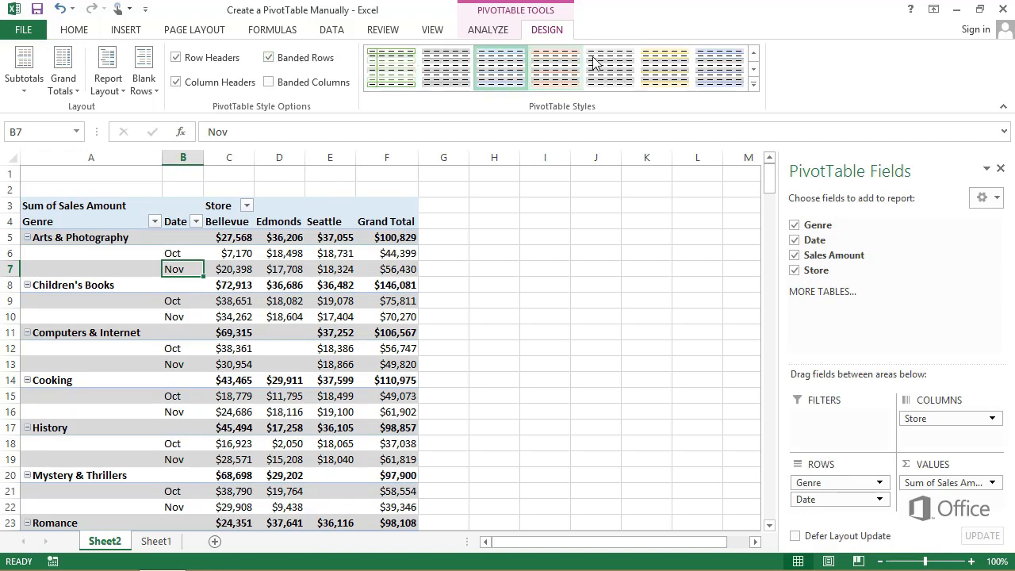
left_click(754, 84)
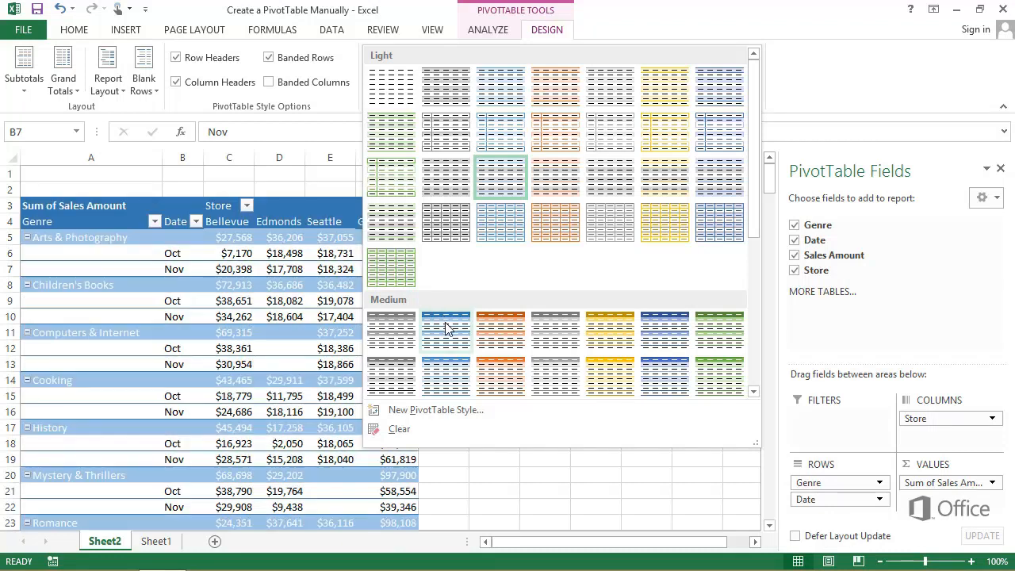
left_click(446, 370)
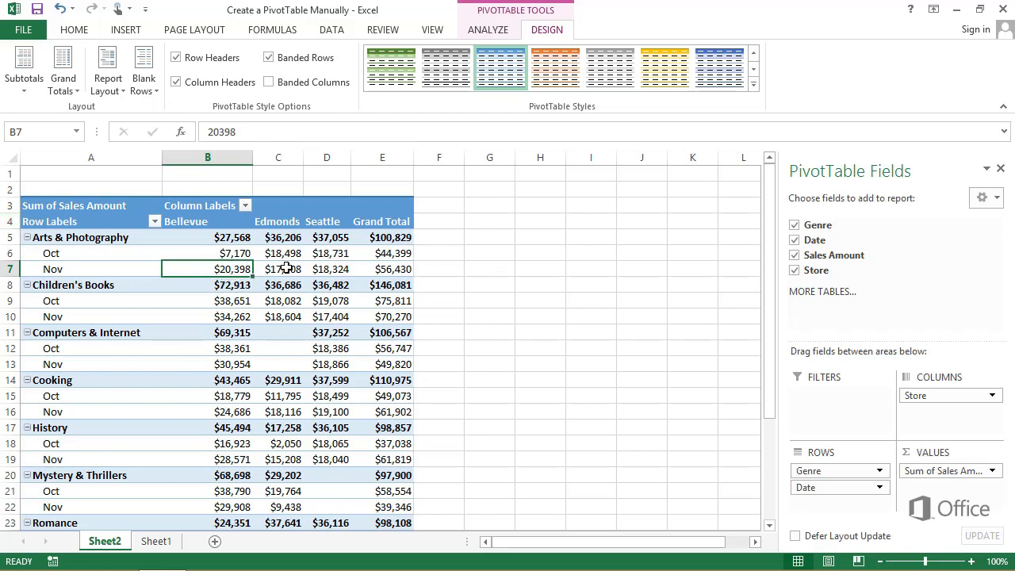
Sort the genres by their Grand Total from largest to smallest and undo that sort
right_click(388, 243)
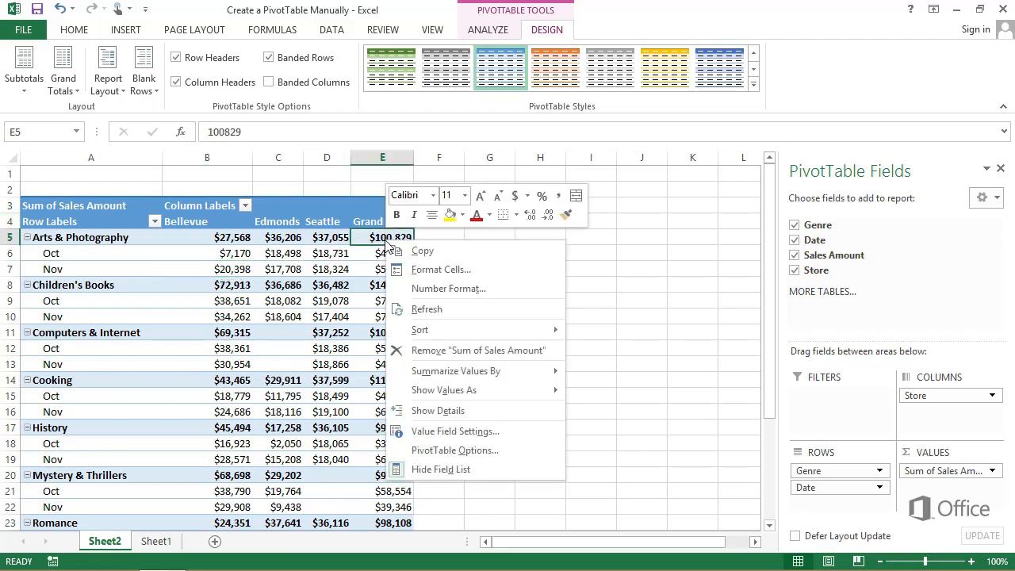
mouse_move(441, 333)
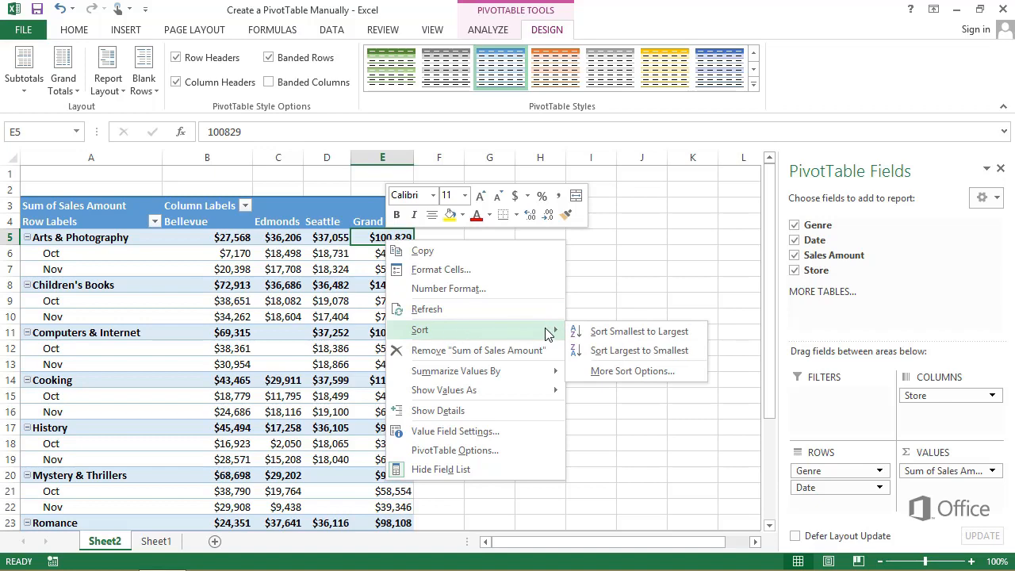
left_click(603, 353)
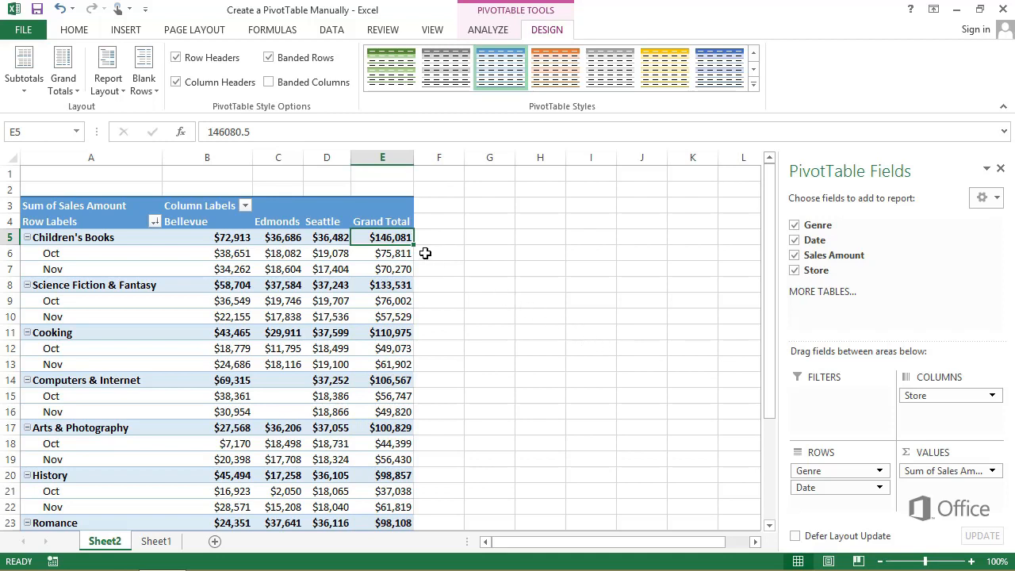
left_click(59, 10)
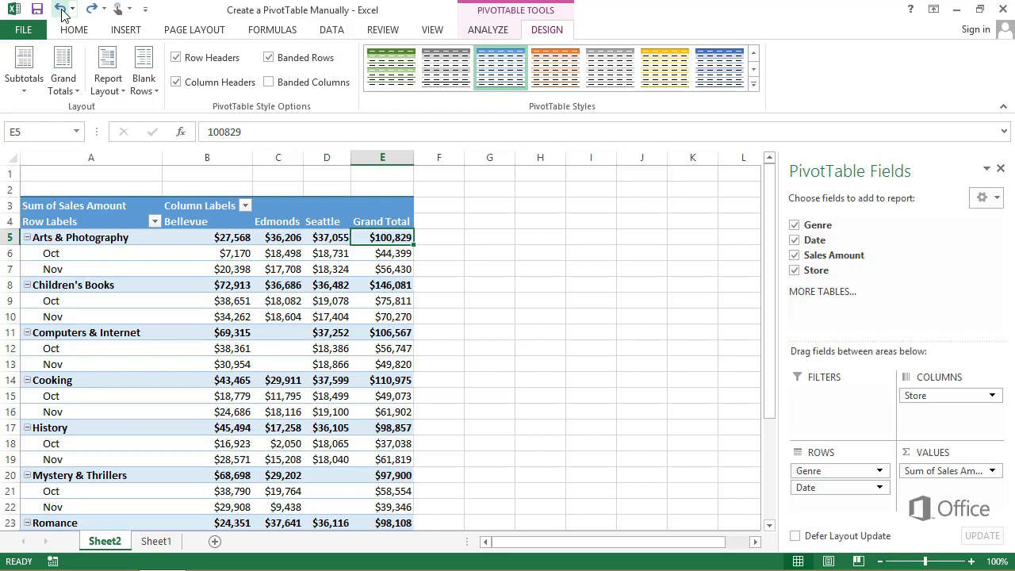
Filter the Genre row labels to those that begin with "c" and clear the Genre filter again
left_click(156, 222)
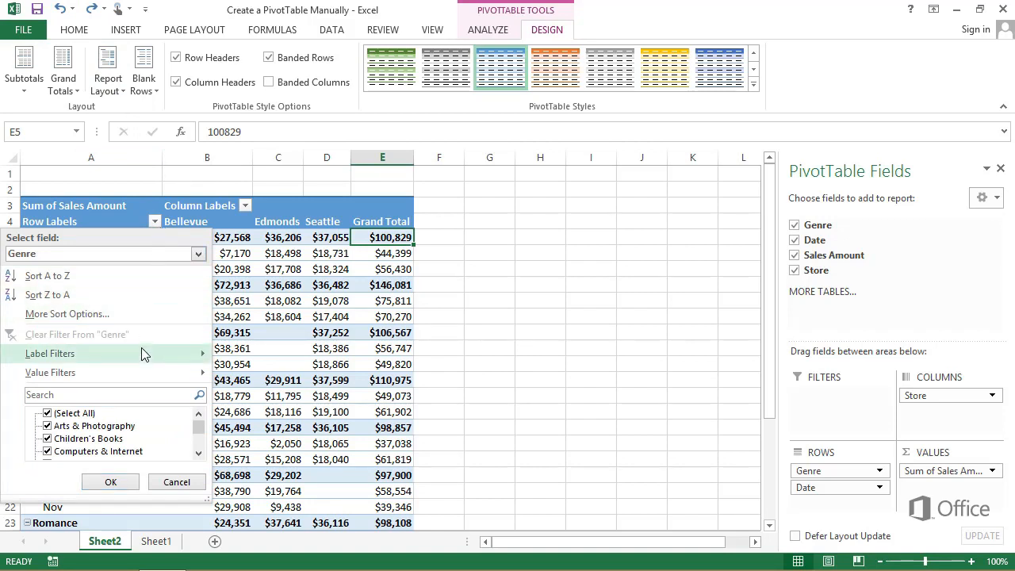
mouse_move(141, 357)
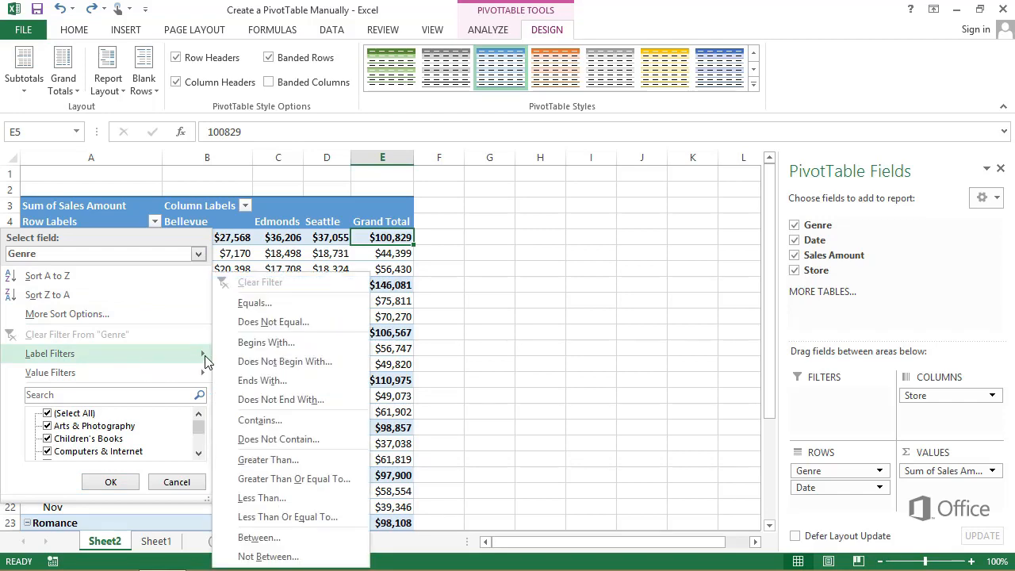
left_click(235, 346)
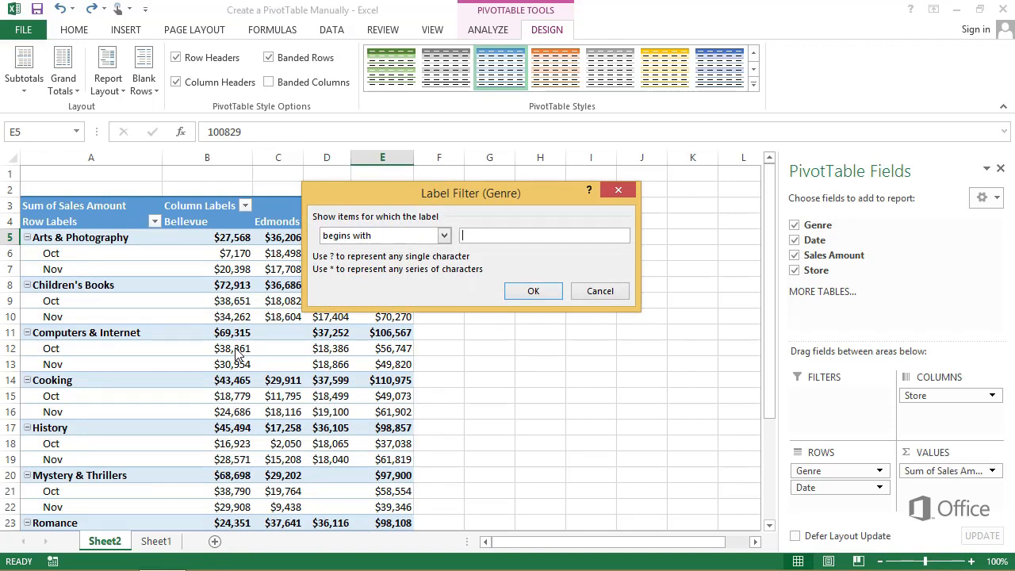
type("c")
left_click(510, 294)
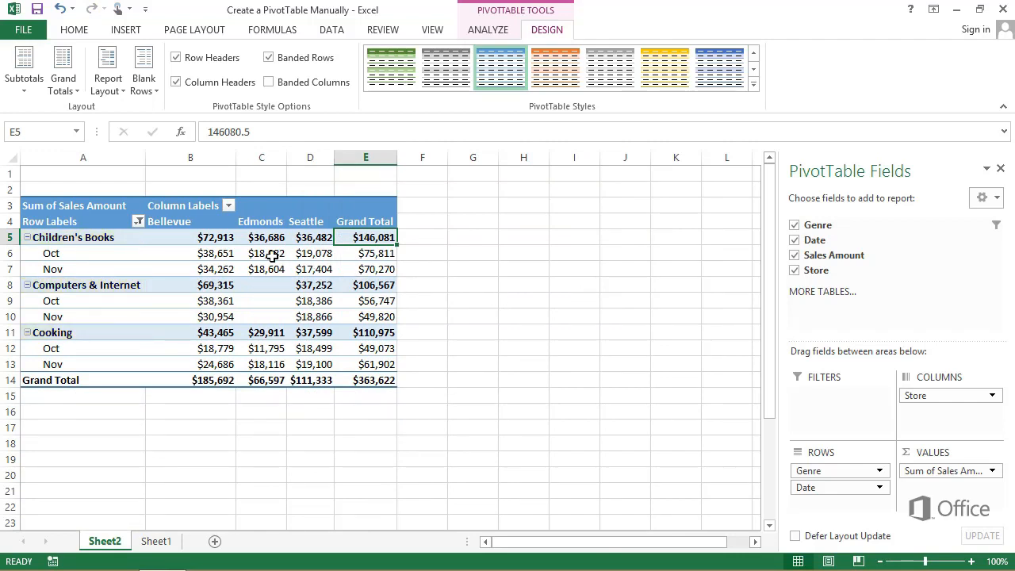
left_click(140, 222)
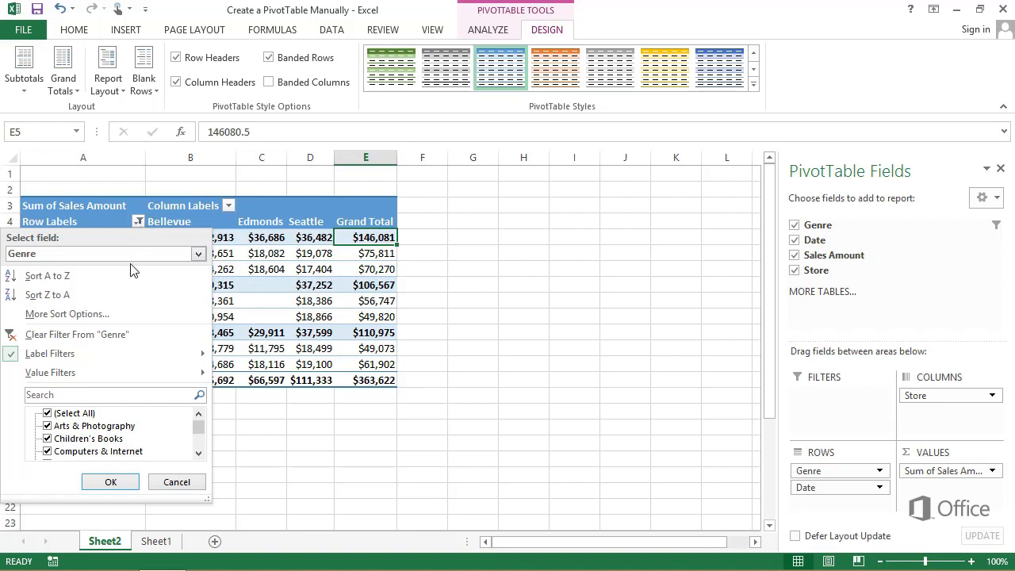
left_click(125, 336)
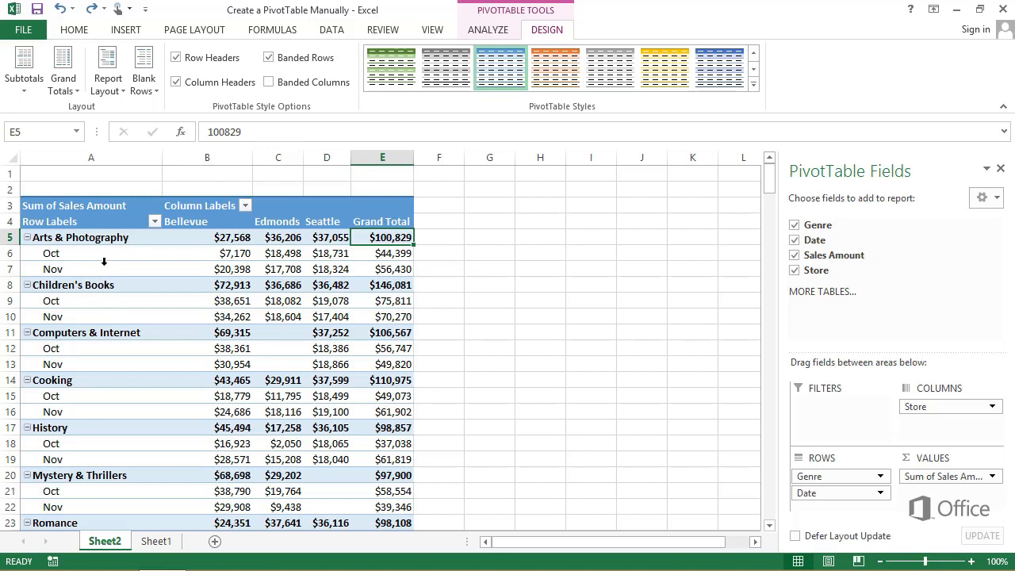
Filter the PivotTable to keep only the Arts & Photography and Children's Books genres, and undo that filter
left_click(93, 240)
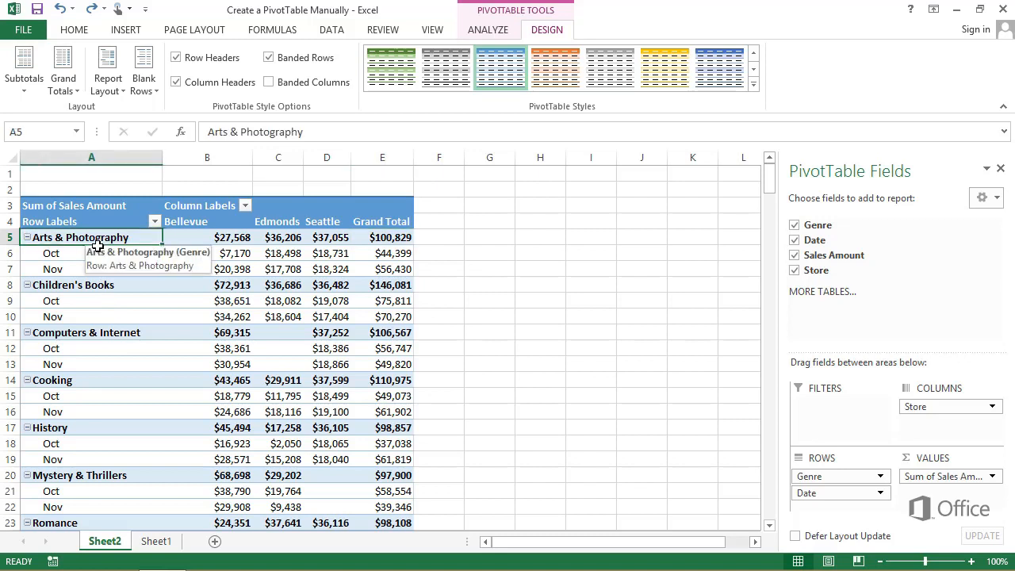
left_click(78, 290, "ctrl")
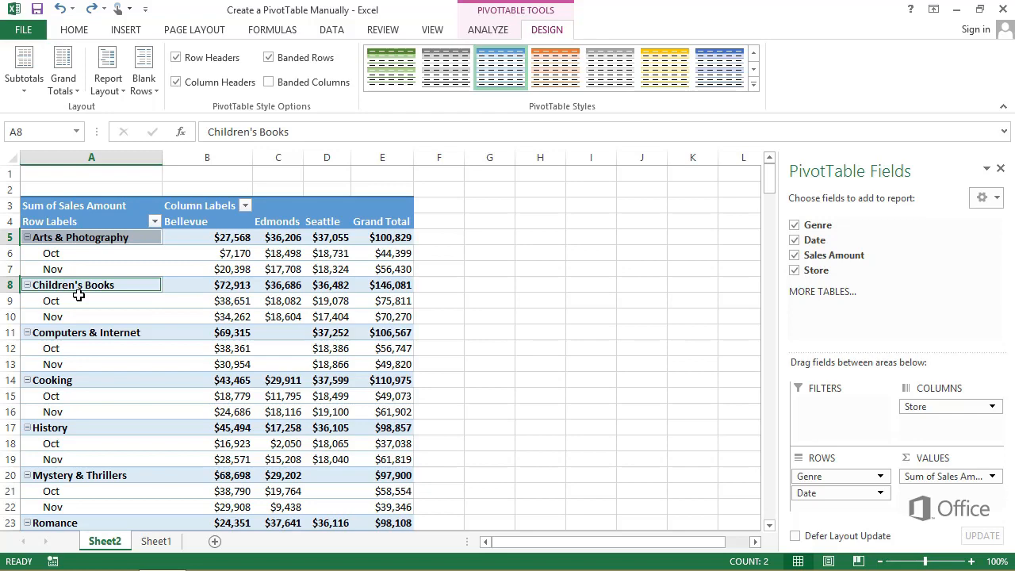
right_click(77, 295)
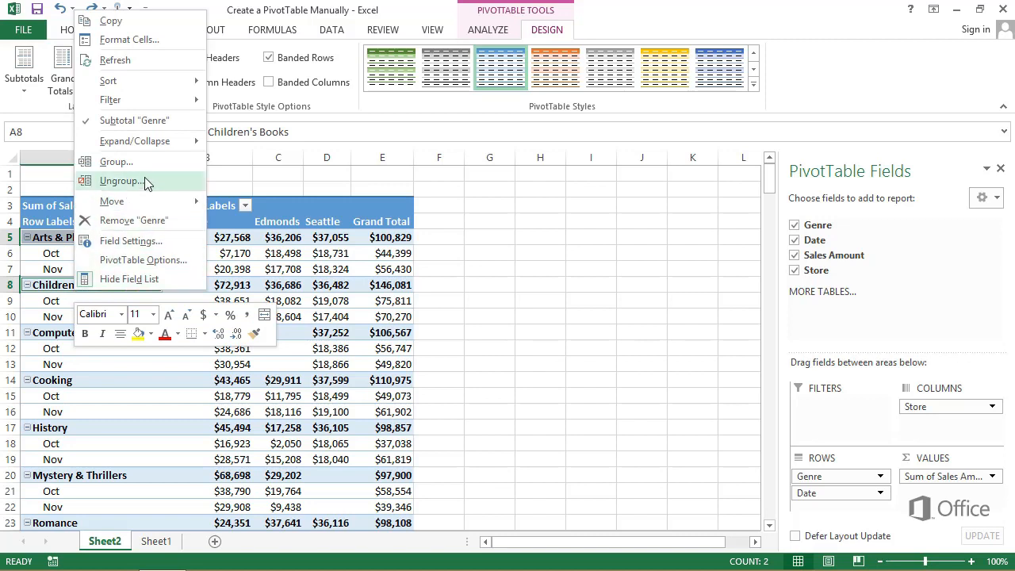
mouse_move(151, 105)
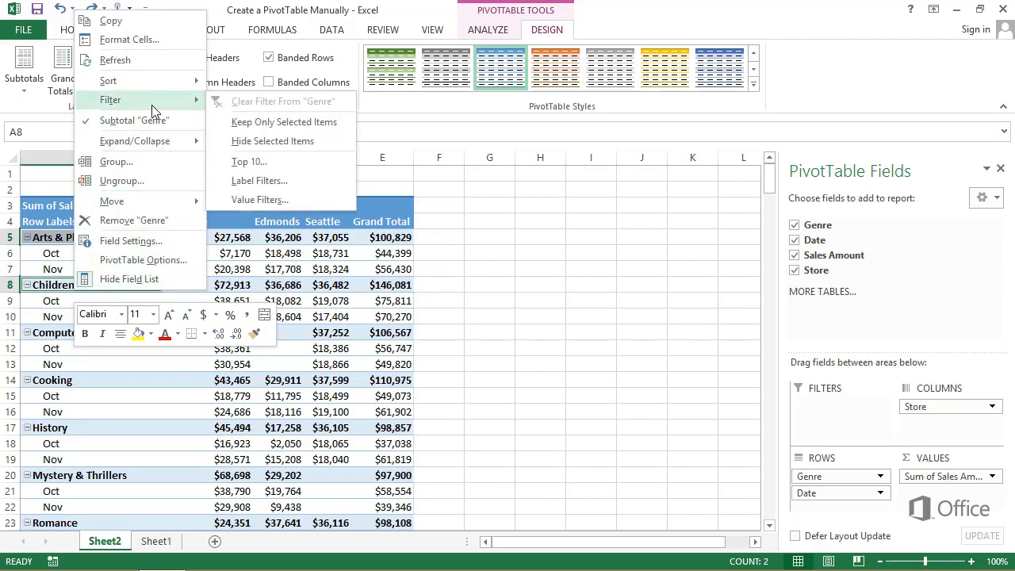
left_click(220, 125)
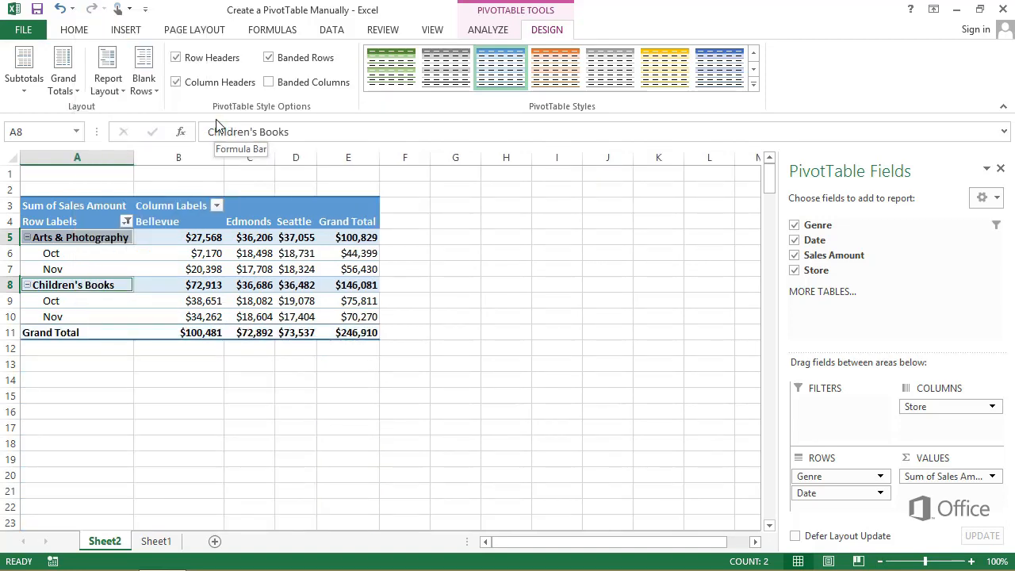
key("ctrl+z")
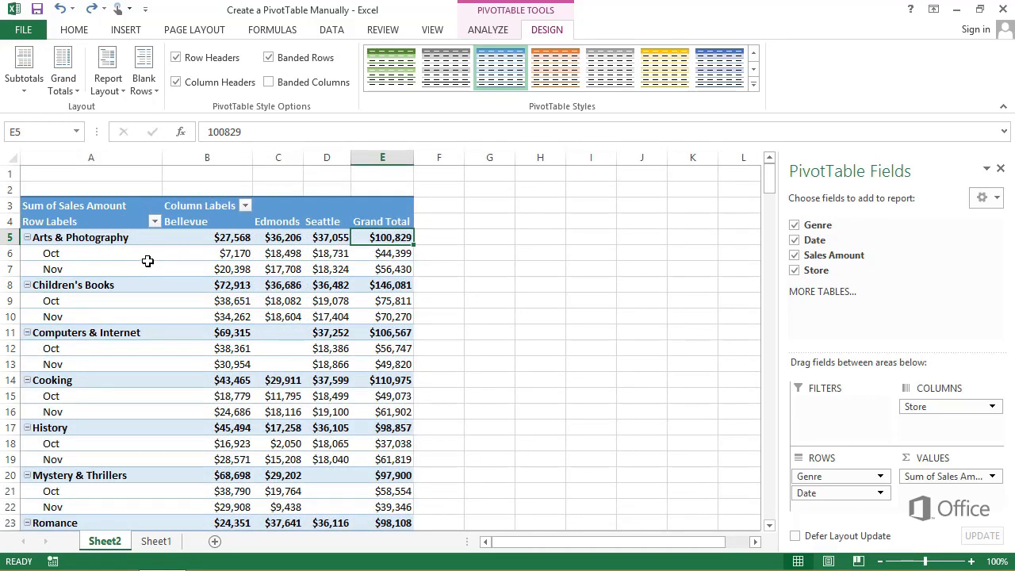
Filter Genre to the top 3 items by Sum of Sales Amount and undo that filter
right_click(121, 244)
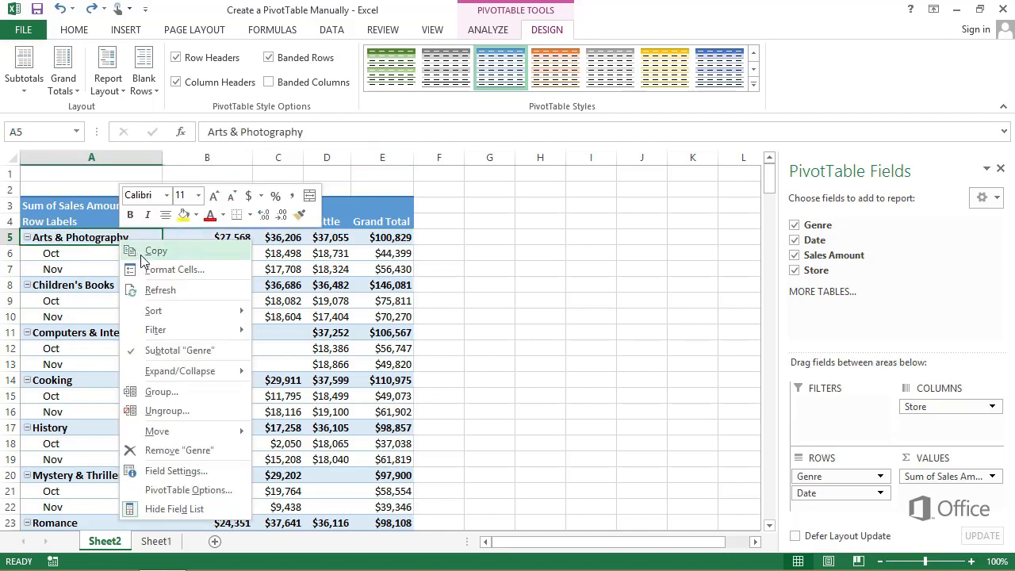
mouse_move(190, 331)
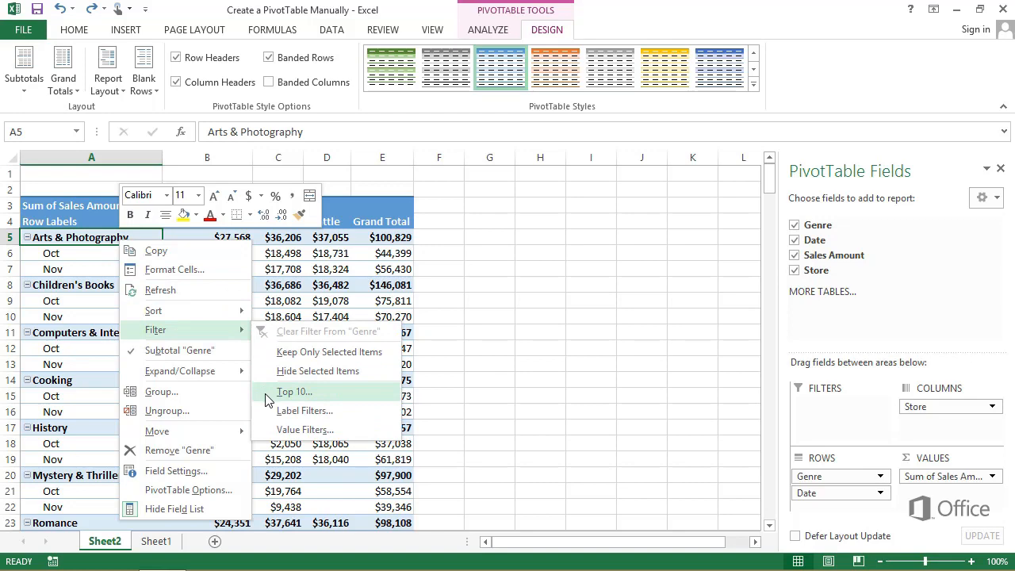
left_click(293, 392)
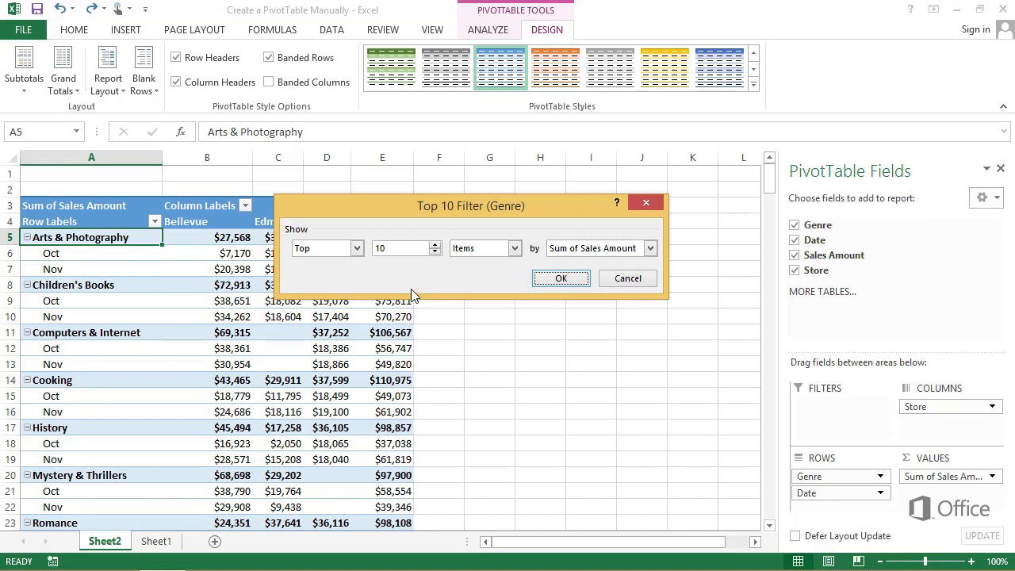
left_click_drag(408, 253, 372, 248)
type("3")
left_click(563, 280)
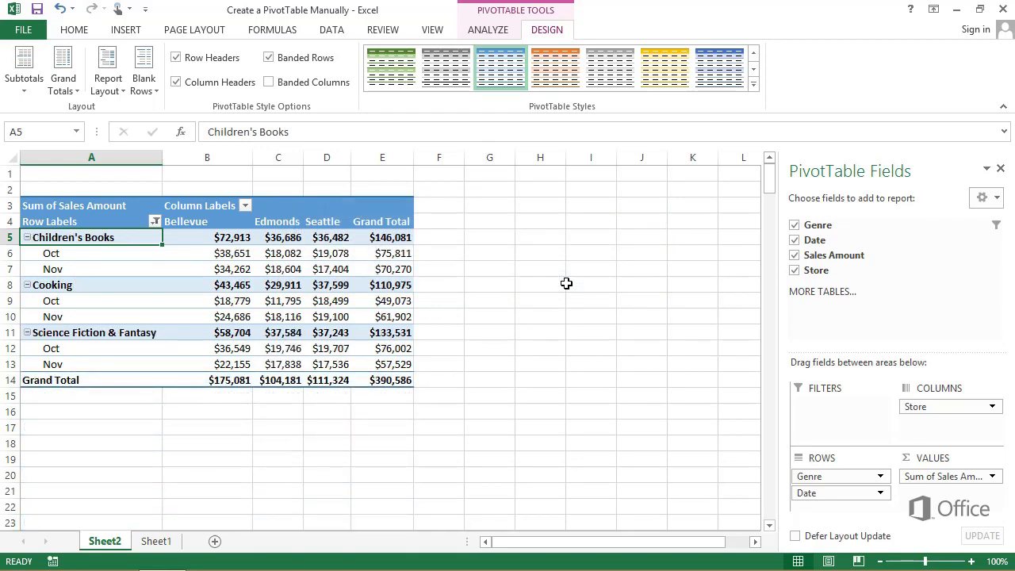
key("ctrl+z")
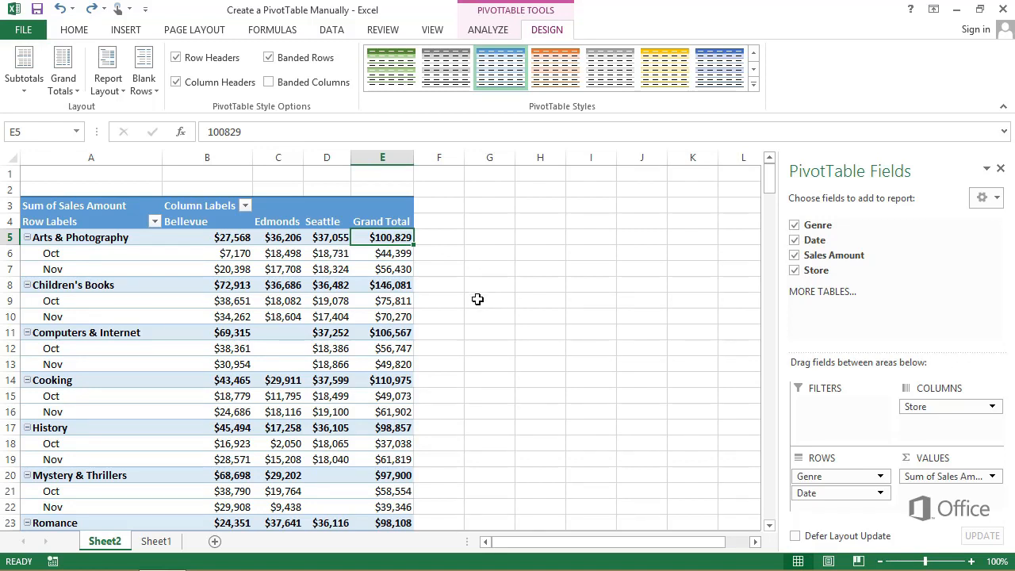
Summarize the PivotTable's Sales Amount values by Average instead of Sum
right_click(403, 247)
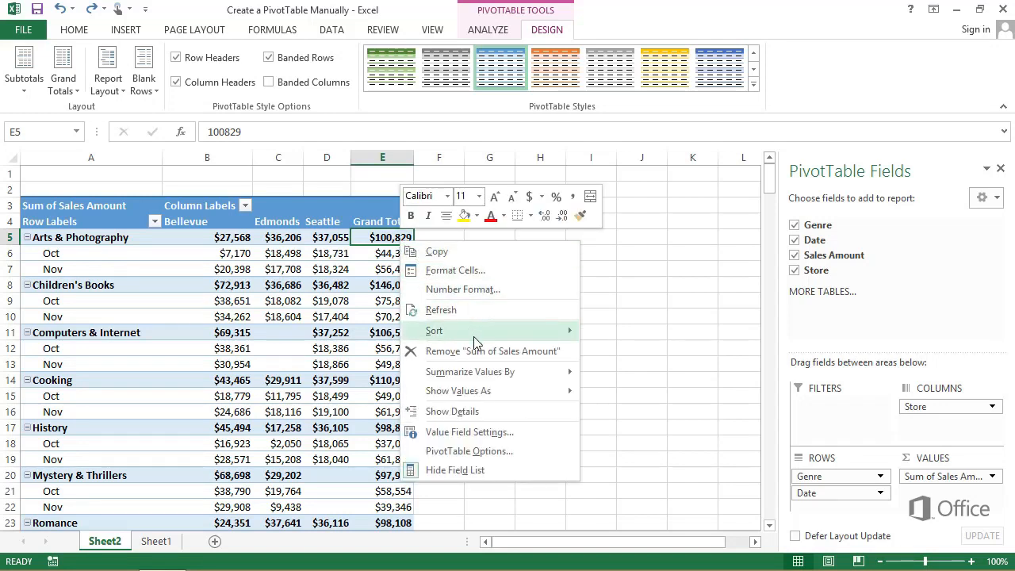
mouse_move(499, 374)
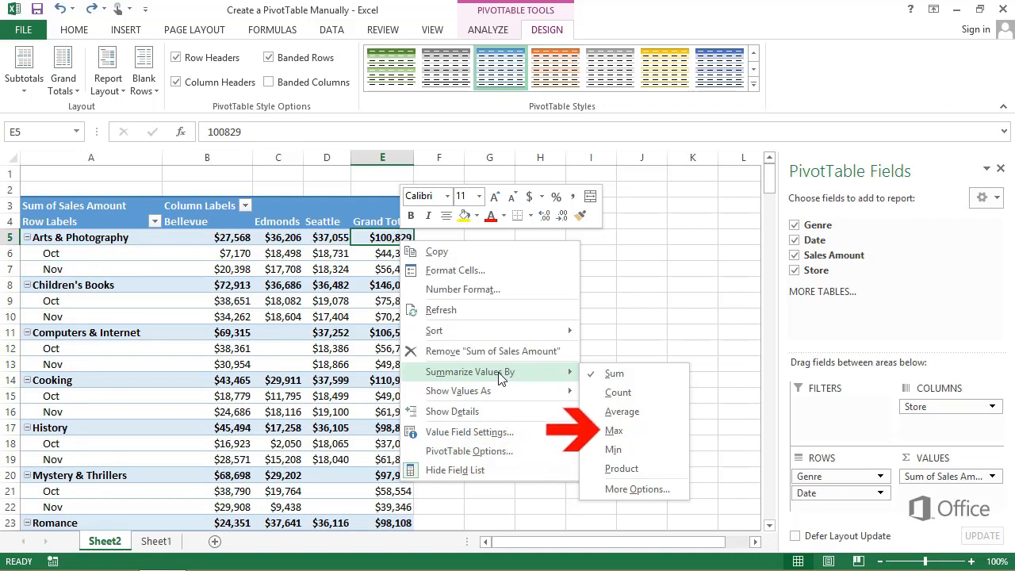
left_click(603, 413)
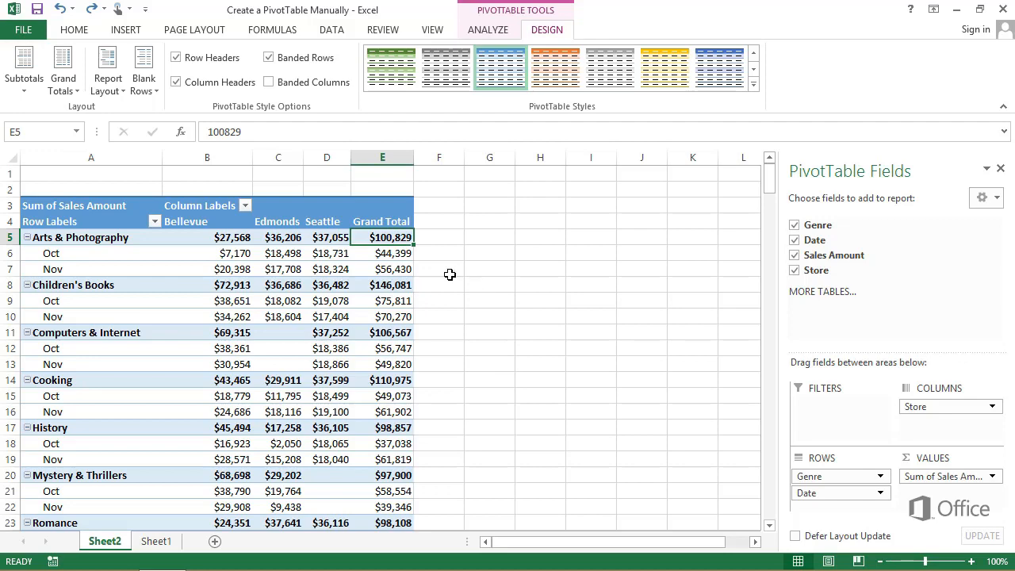
Show the PivotTable's Sales Amount values as % of Grand Total
right_click(400, 244)
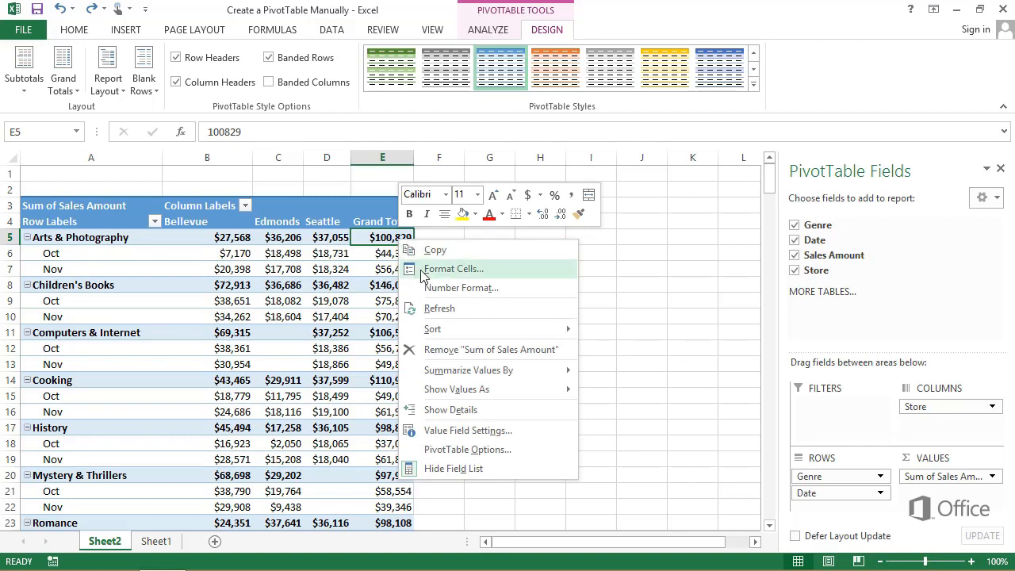
mouse_move(497, 393)
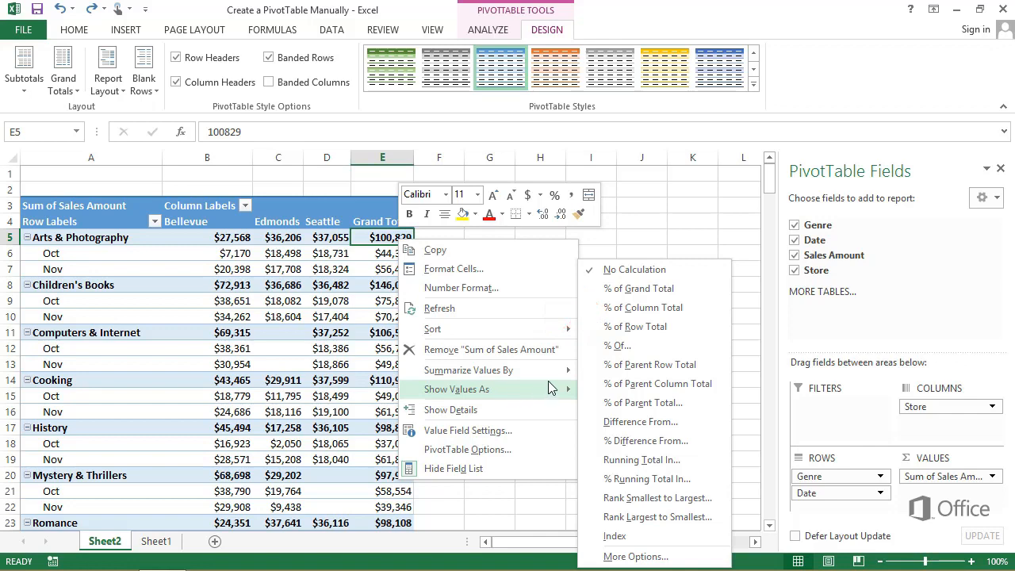
left_click(620, 294)
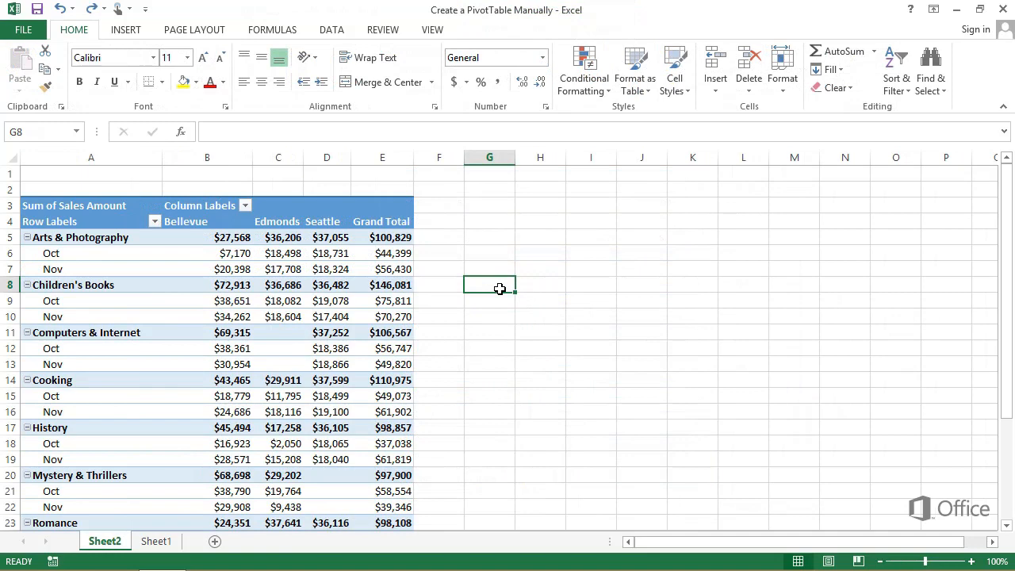
Select the November value for Edmonds under Arts & Photography to redisplay the PivotTable's field list and tools
left_click(295, 275)
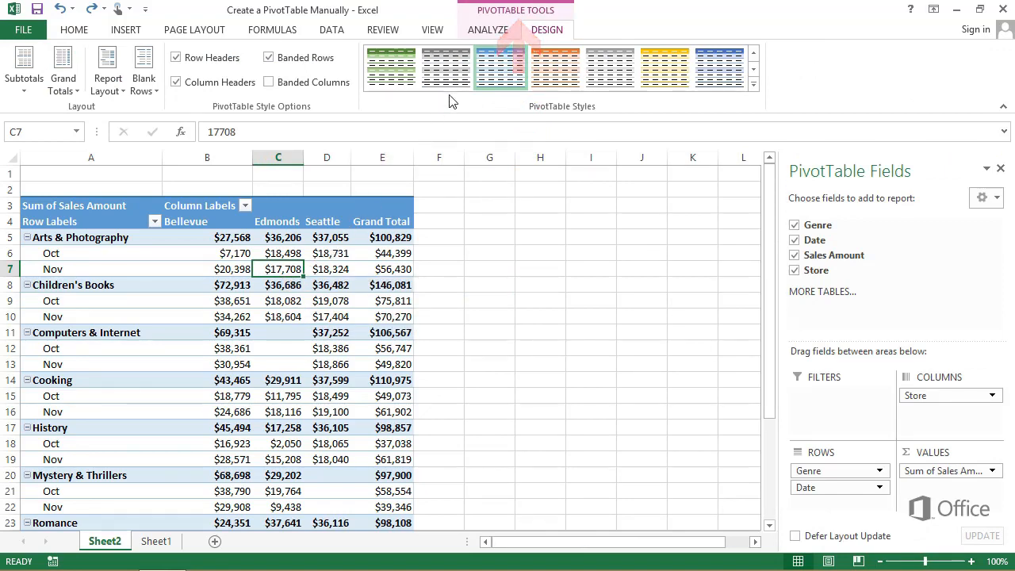
Insert slicers for Genre, Date and Store, and arrange them beside the PivotTable with shortened Store and Date slicers
left_click(495, 31)
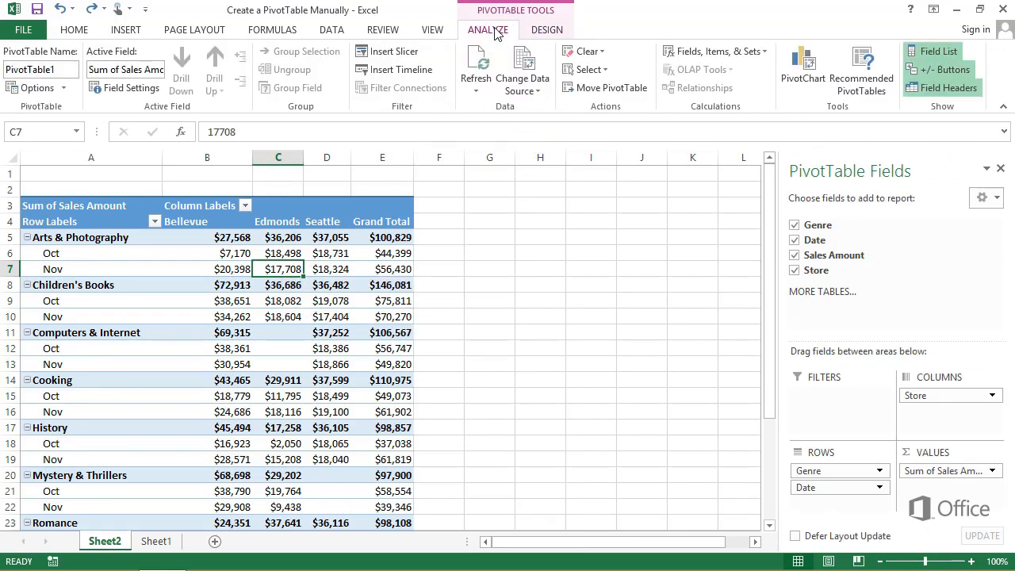
left_click(408, 57)
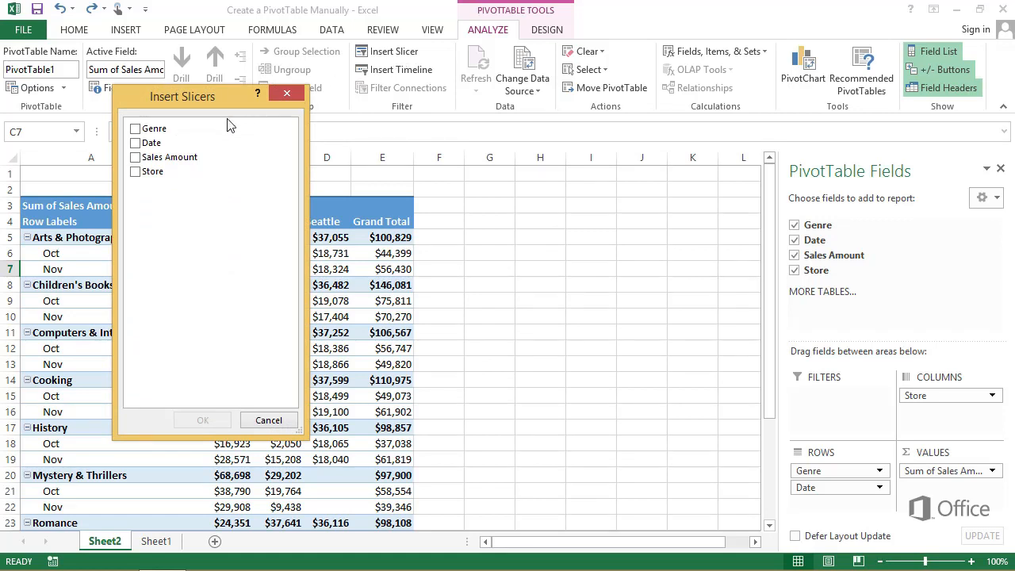
left_click(139, 130)
left_click(136, 143)
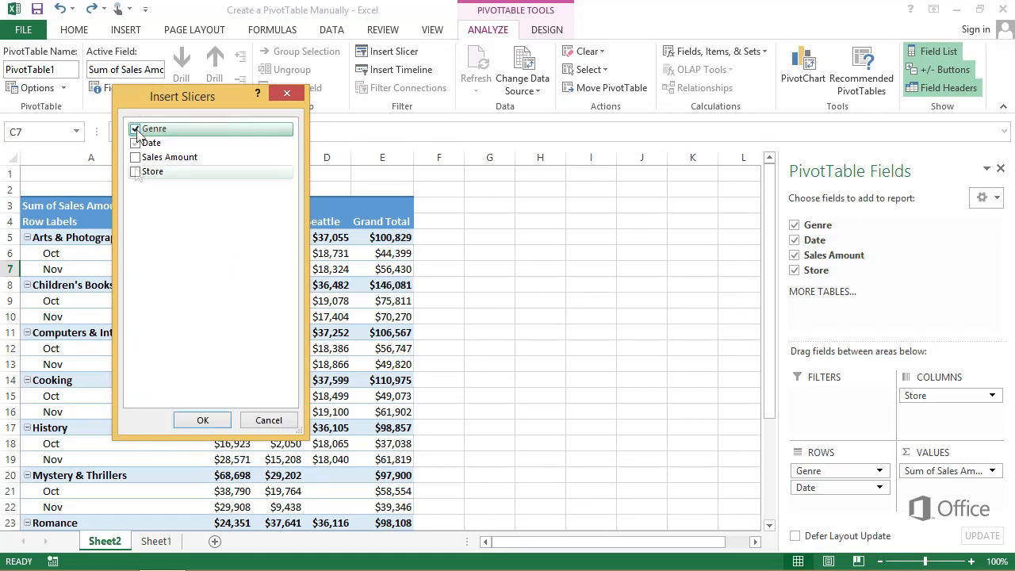
left_click(136, 171)
left_click(202, 420)
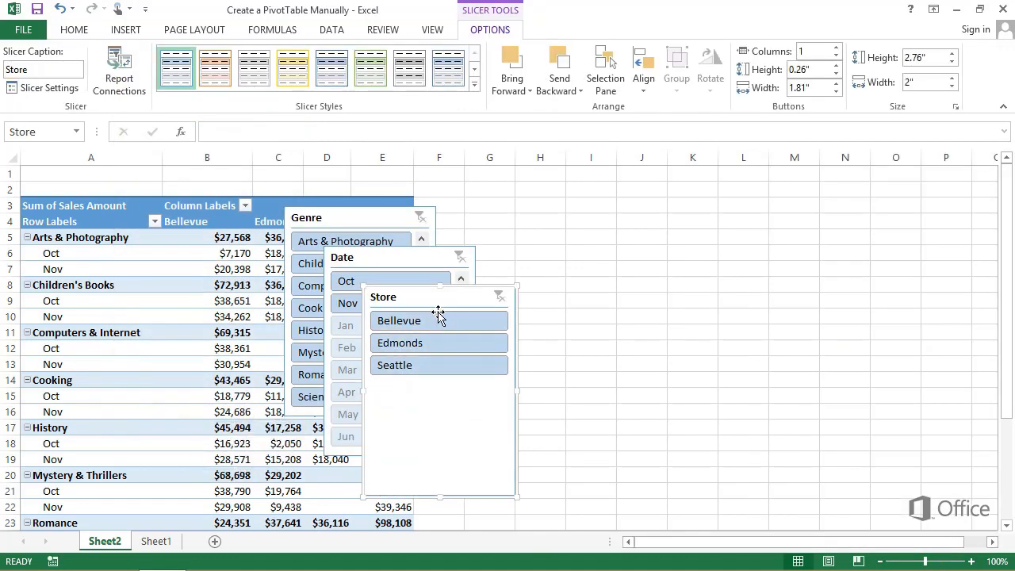
left_click_drag(439, 305, 668, 258)
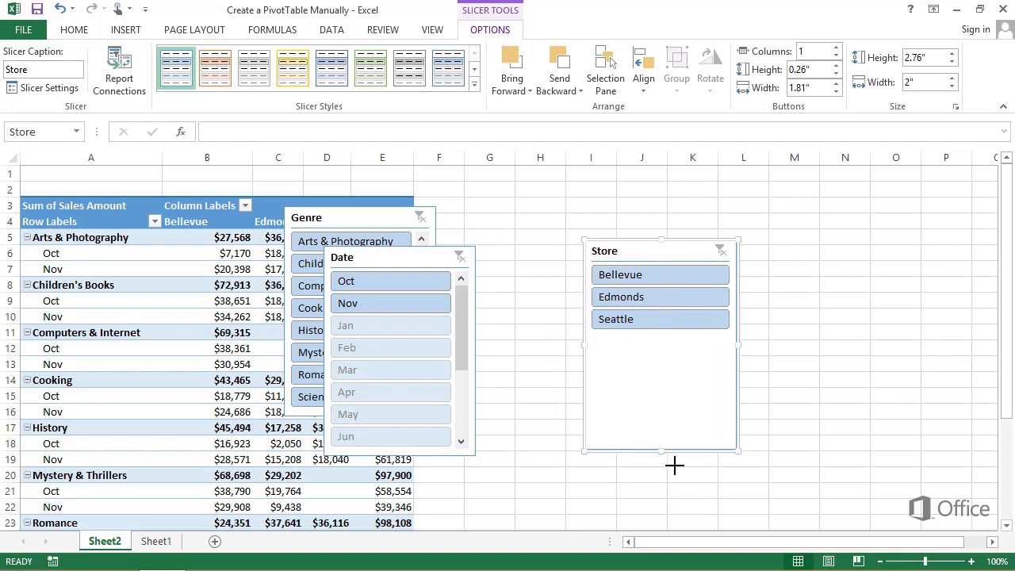
left_click_drag(674, 465, 695, 354)
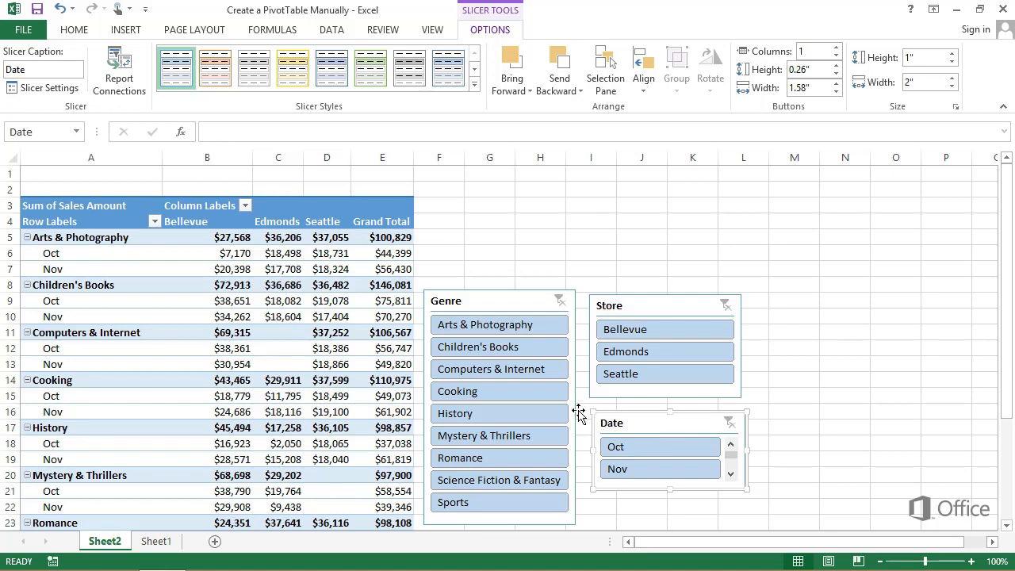
Use the slicers to show only Cooking and Romance for Oct in Bellevue and Seattle, and clear the slicer filters
left_click(526, 392)
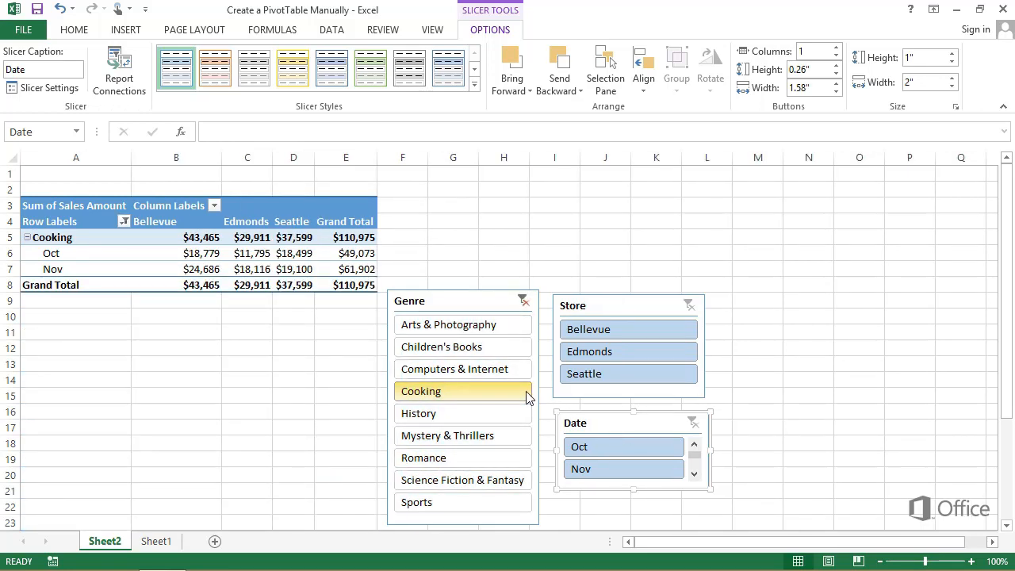
left_click(493, 458, "ctrl")
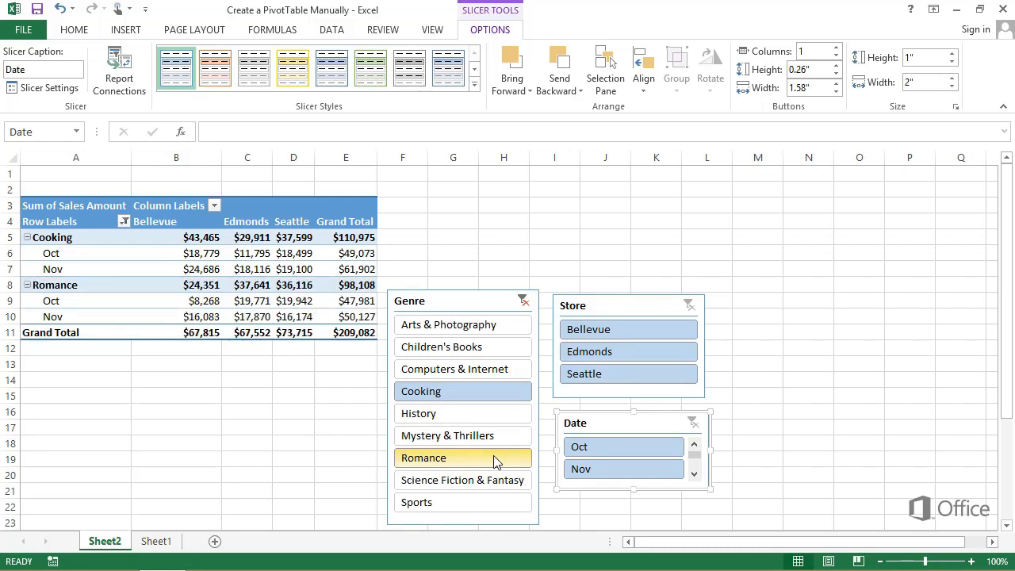
left_click(588, 449)
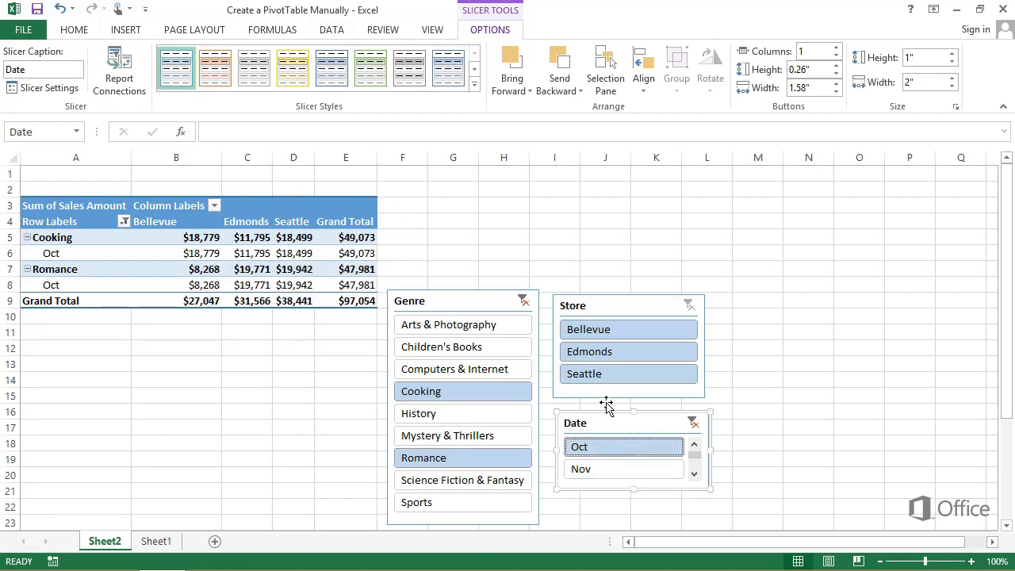
left_click(610, 330)
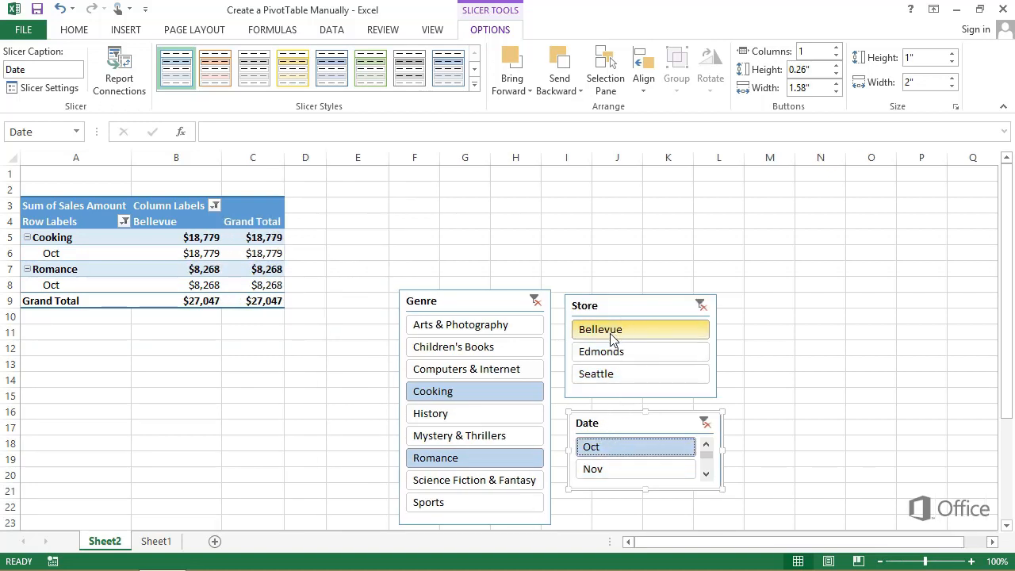
left_click(608, 375, "ctrl")
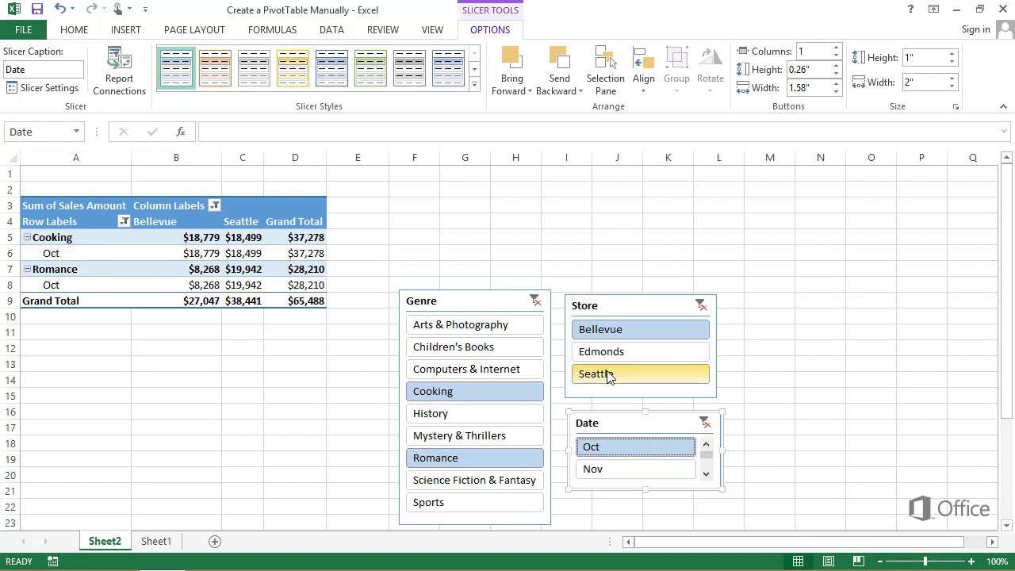
left_click(701, 306)
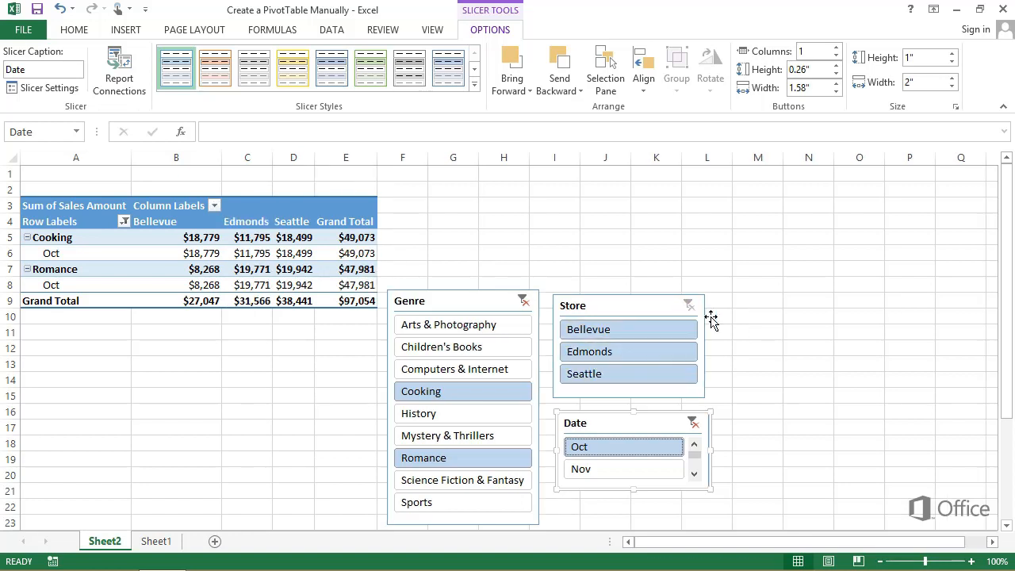
left_click(524, 301)
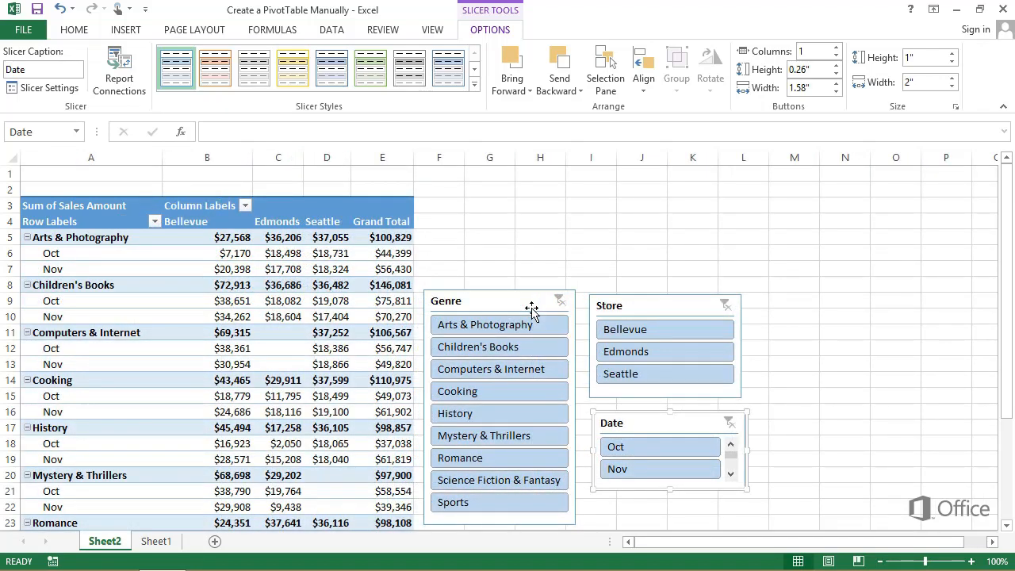
Insert a Date timeline for the PivotTable, place it above the slicers and widen it to 4.15 inches
left_click(350, 274)
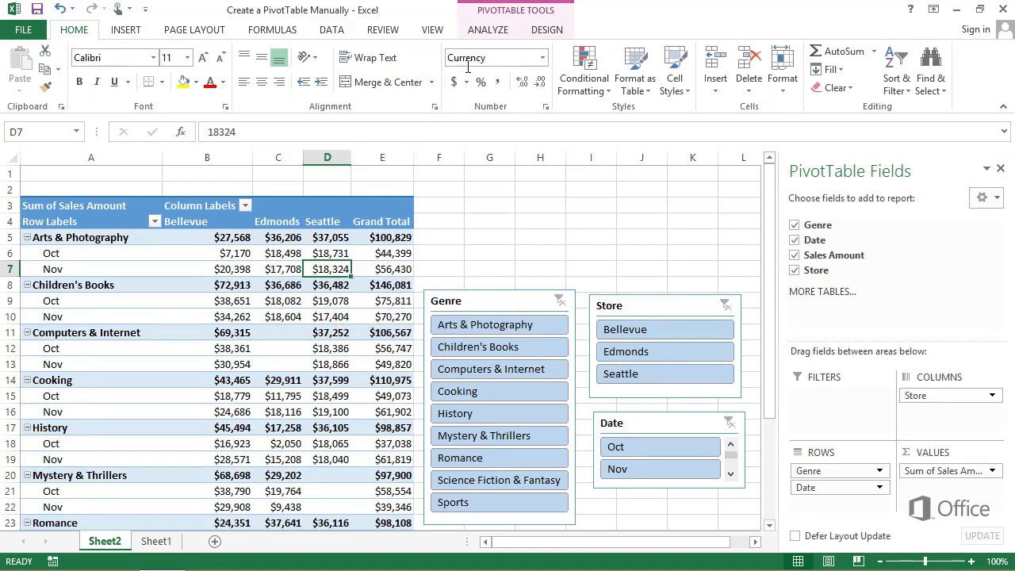
left_click(482, 30)
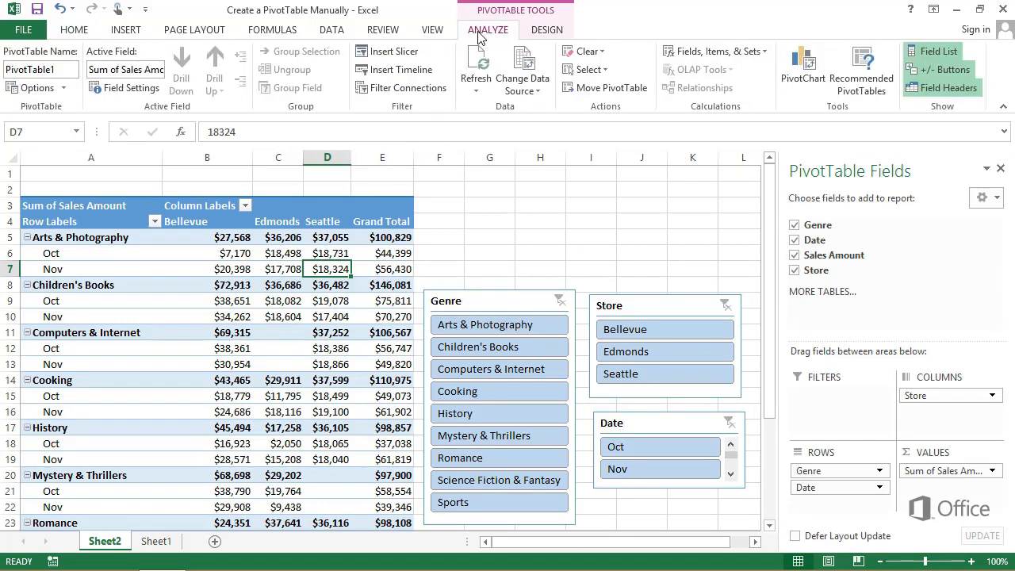
left_click(418, 72)
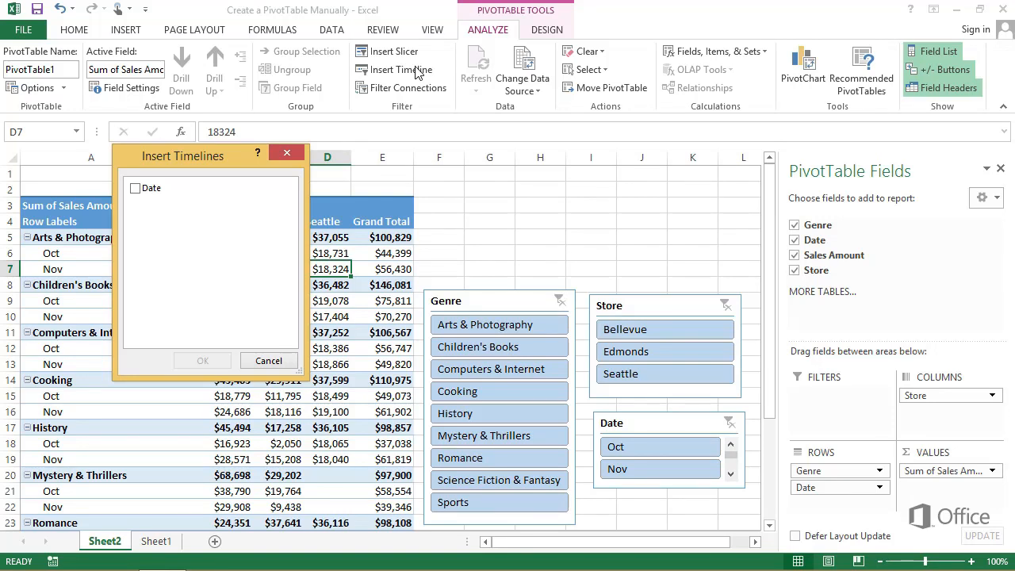
left_click(135, 189)
left_click(203, 361)
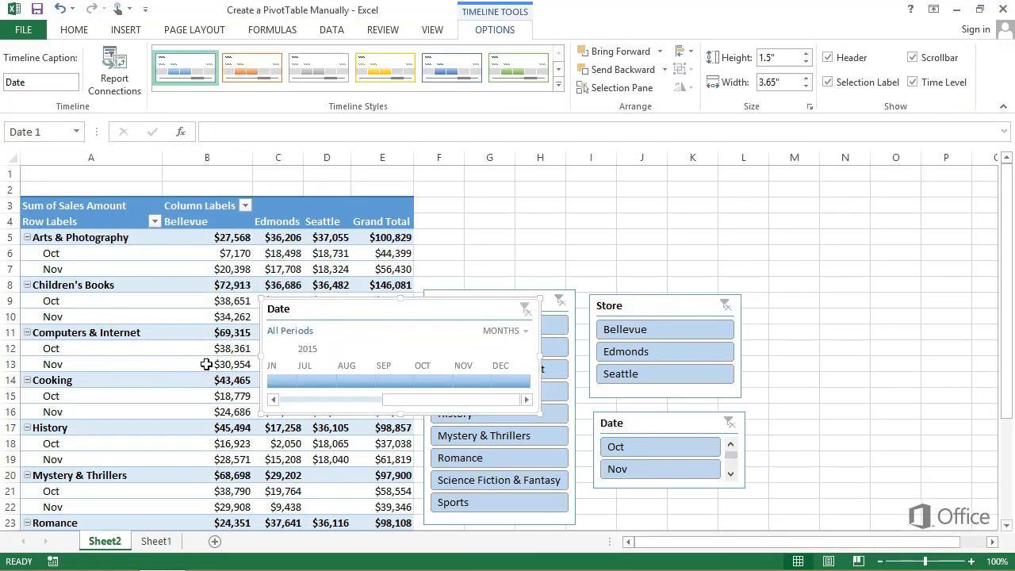
left_click_drag(356, 310, 512, 186)
left_click_drag(699, 229, 731, 230)
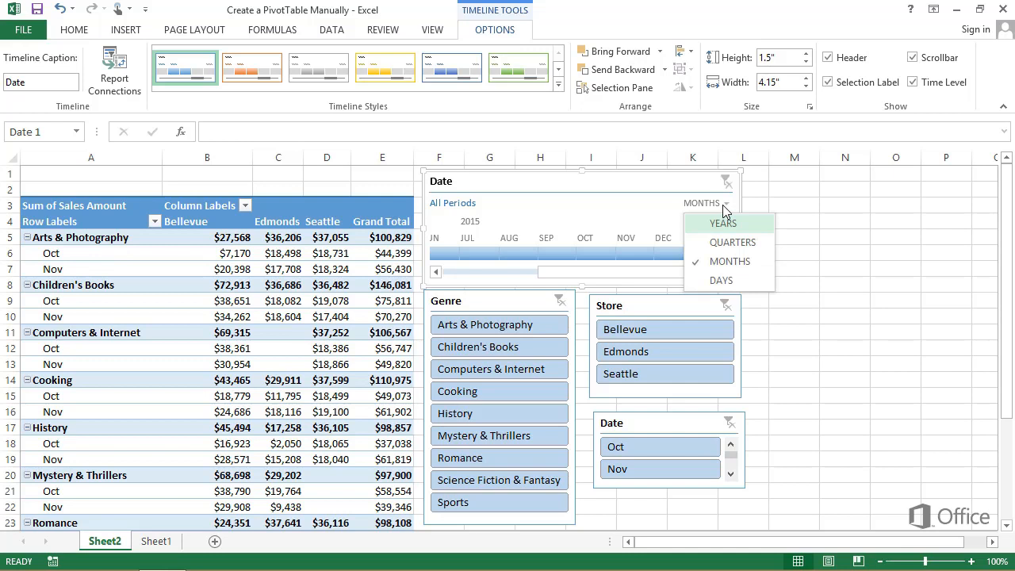
Set the Date timeline's time level to days and advance it to October 14 - 26, 2015
left_click(723, 280)
left_click(727, 272)
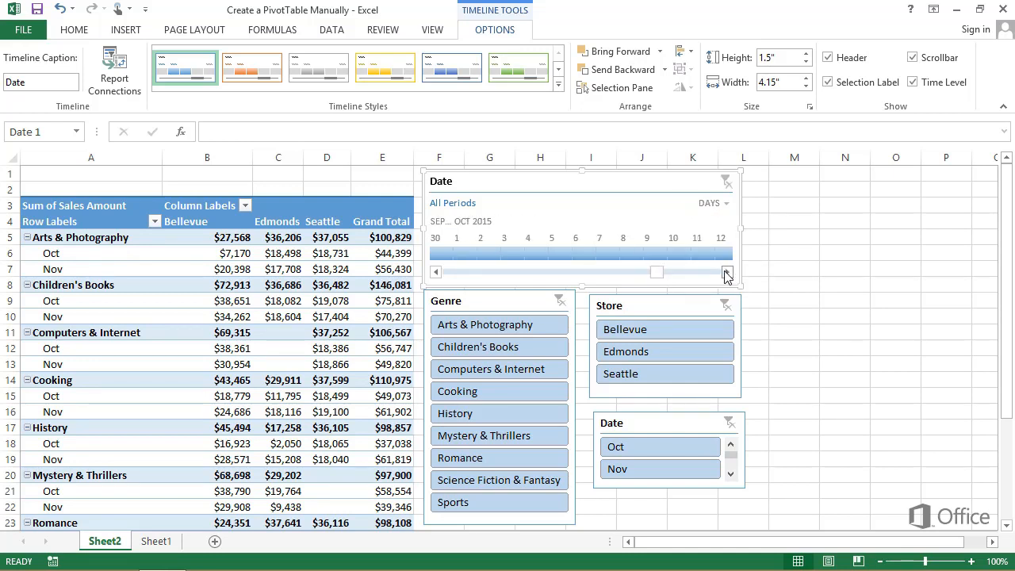
left_click(727, 272)
left_click(727, 273)
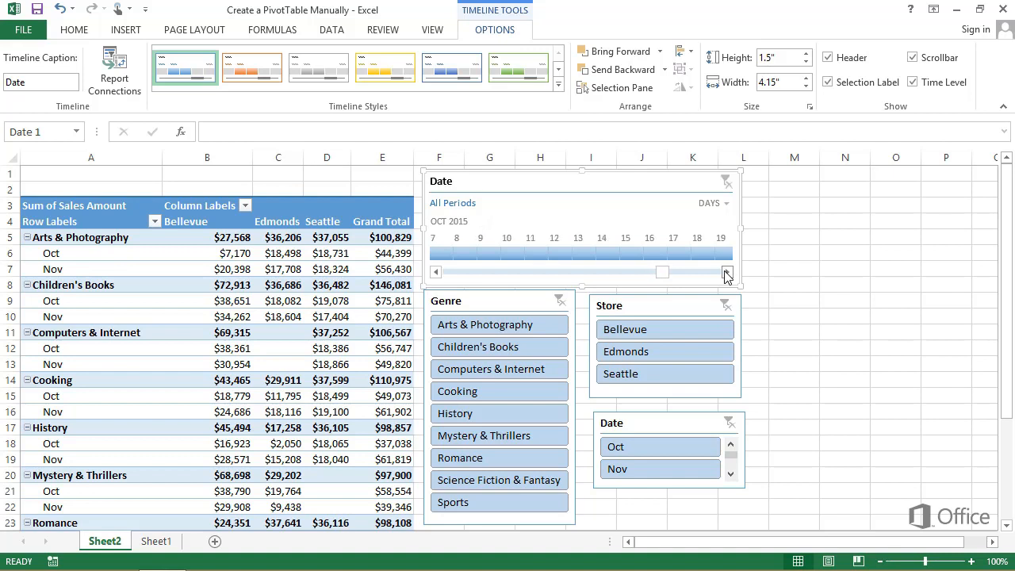
left_click(727, 272)
left_click(727, 272)
left_click(727, 272)
left_click(728, 272)
left_click(727, 272)
left_click(727, 272)
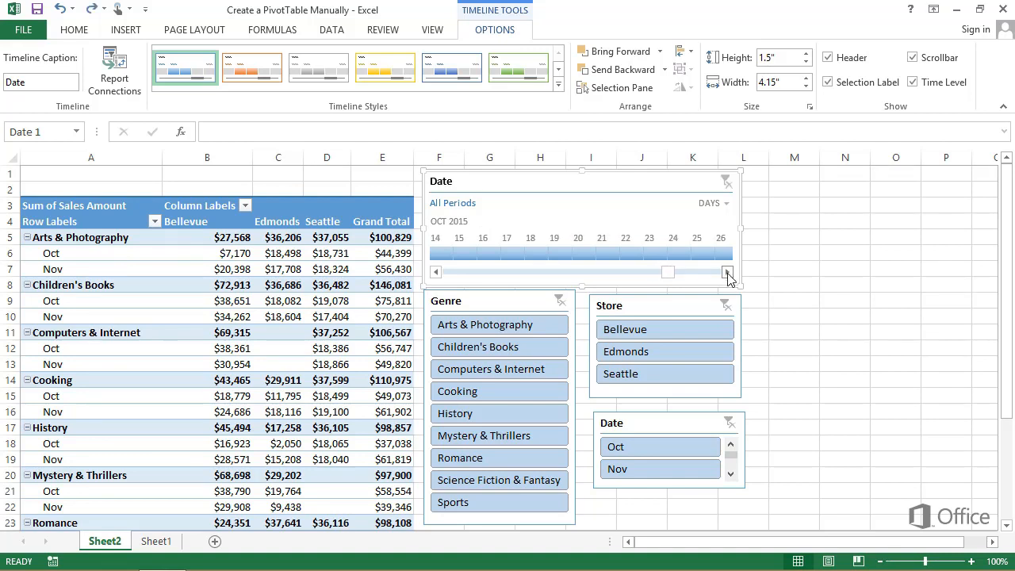
Filter the PivotTable to Oct 19 - 25 2015 on the timeline and clear that filter
left_click(562, 253)
left_click_drag(563, 257, 710, 255)
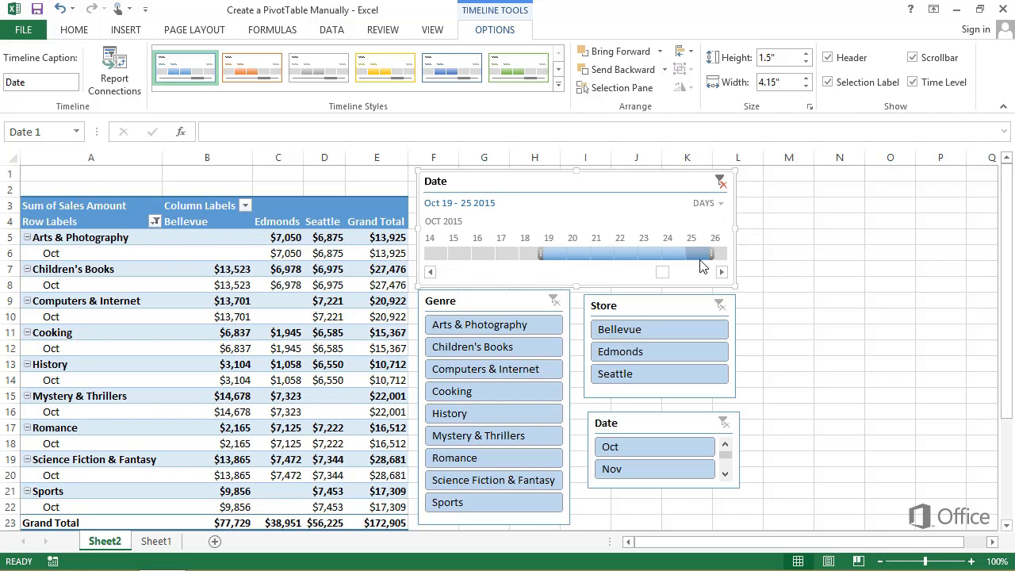
left_click(721, 189)
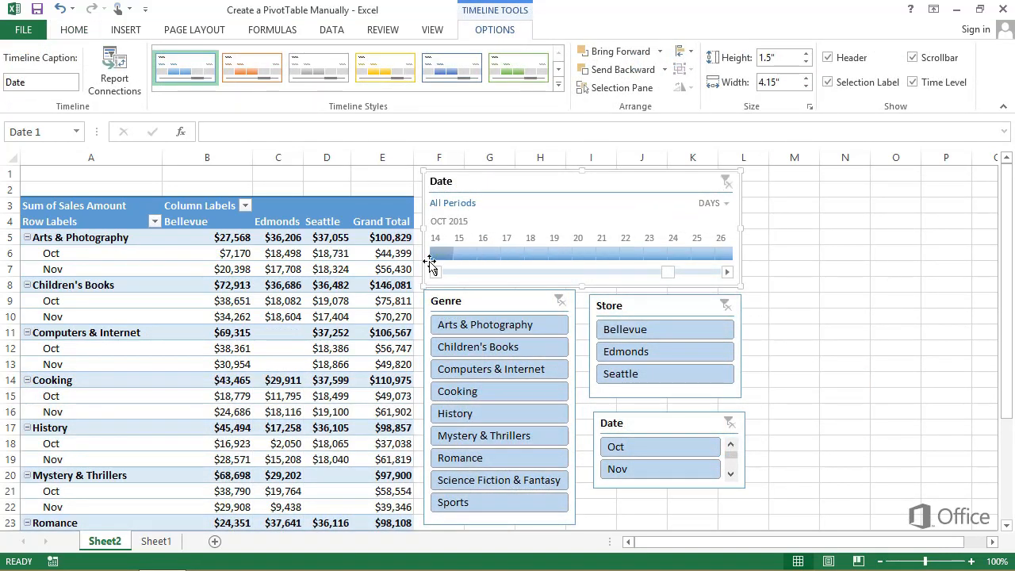
Insert a Clustered Column PivotChart and fit it beside the timeline and slicers, 4.55 inches high by 3.14 inches wide
left_click(346, 269)
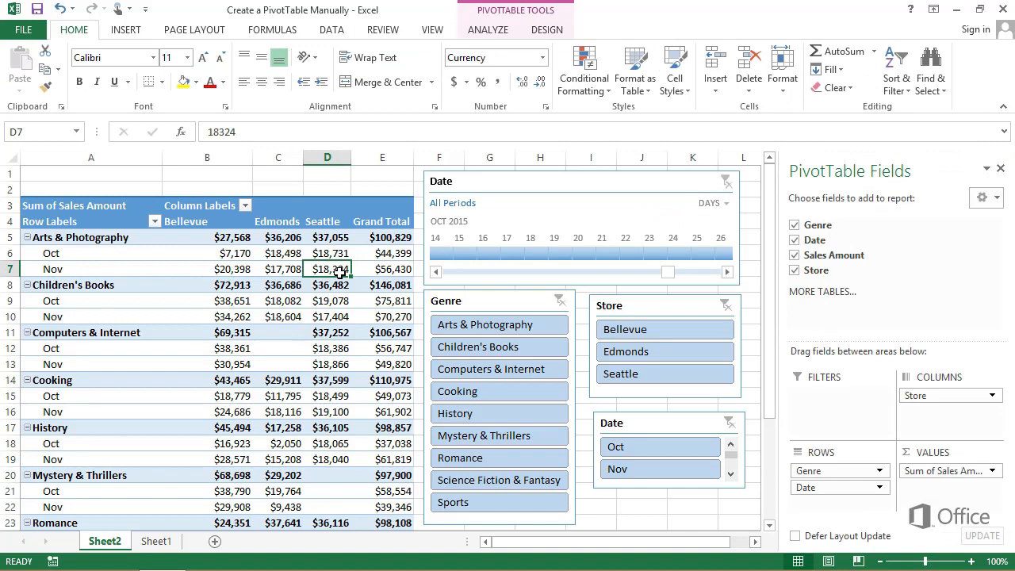
left_click(491, 34)
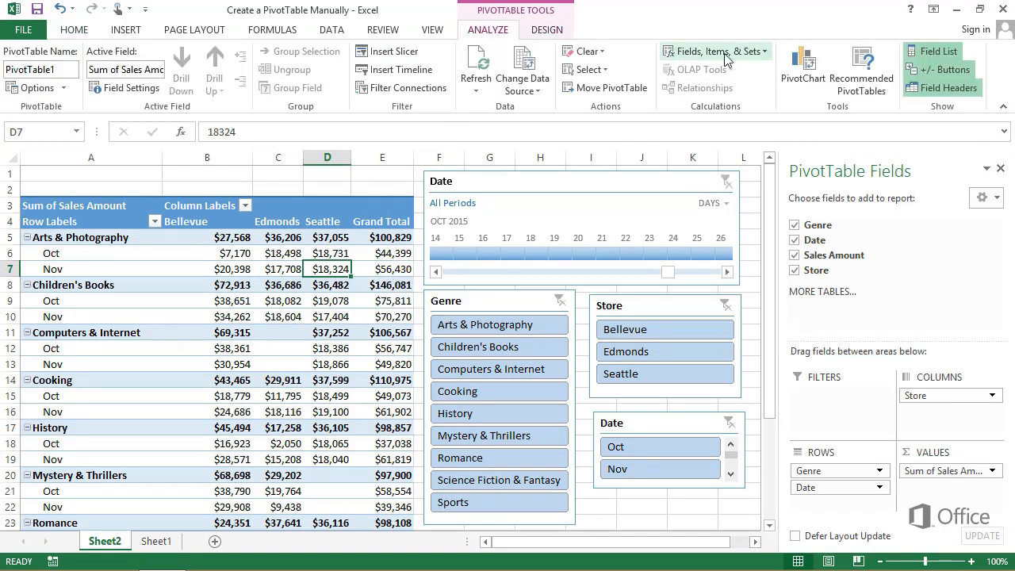
left_click(800, 70)
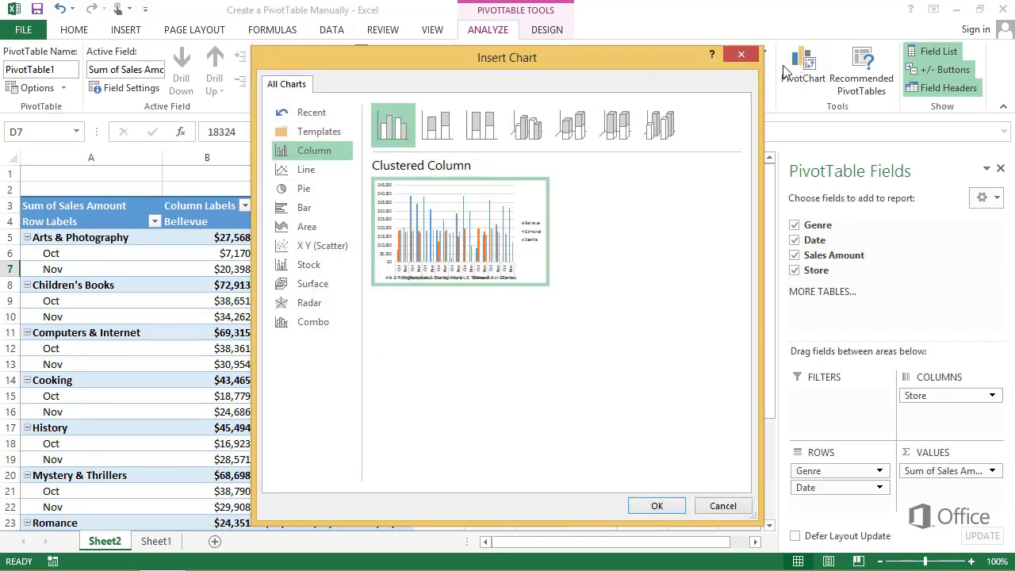
left_click(326, 169)
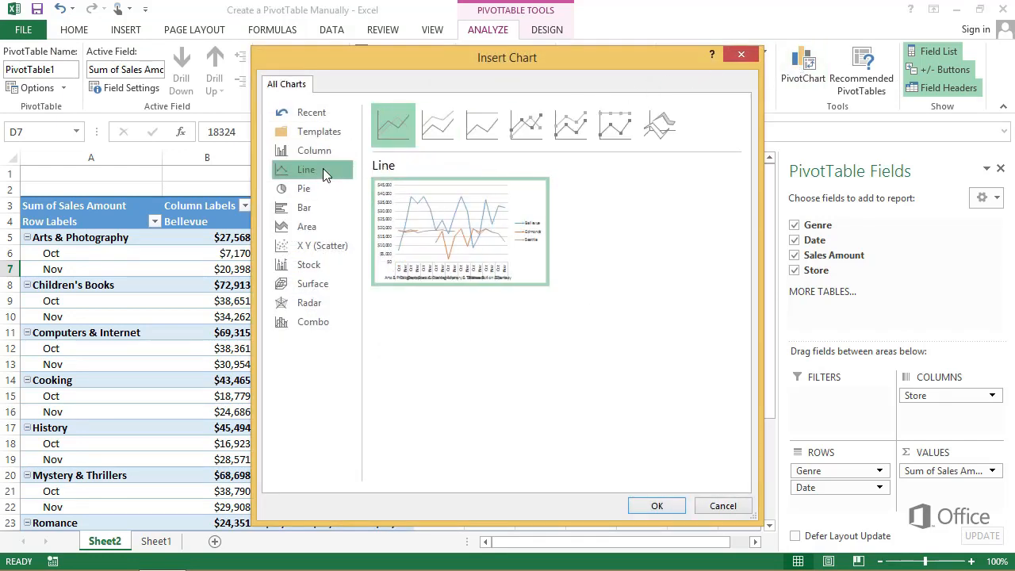
left_click(317, 193)
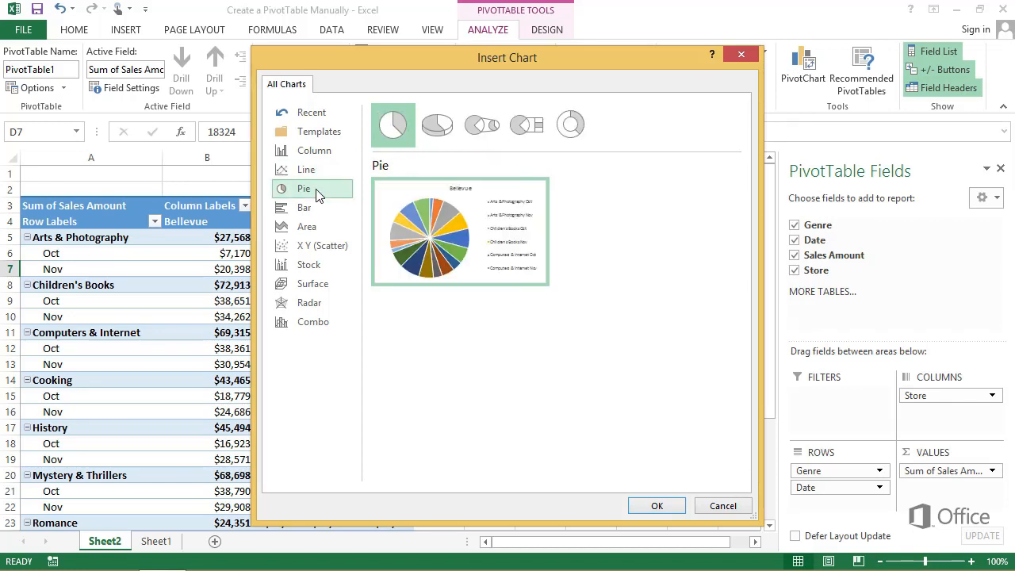
left_click(319, 150)
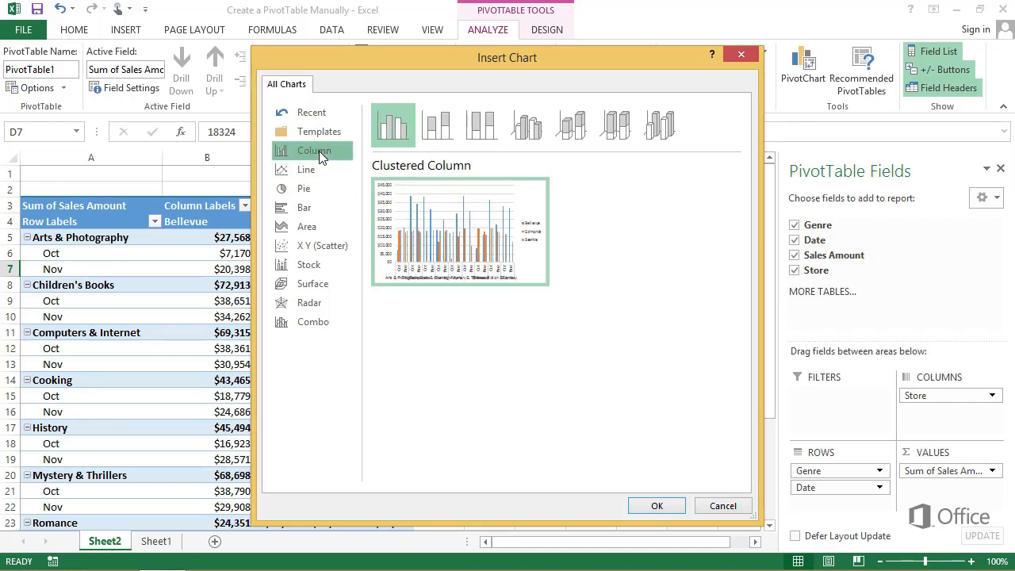
left_click(671, 506)
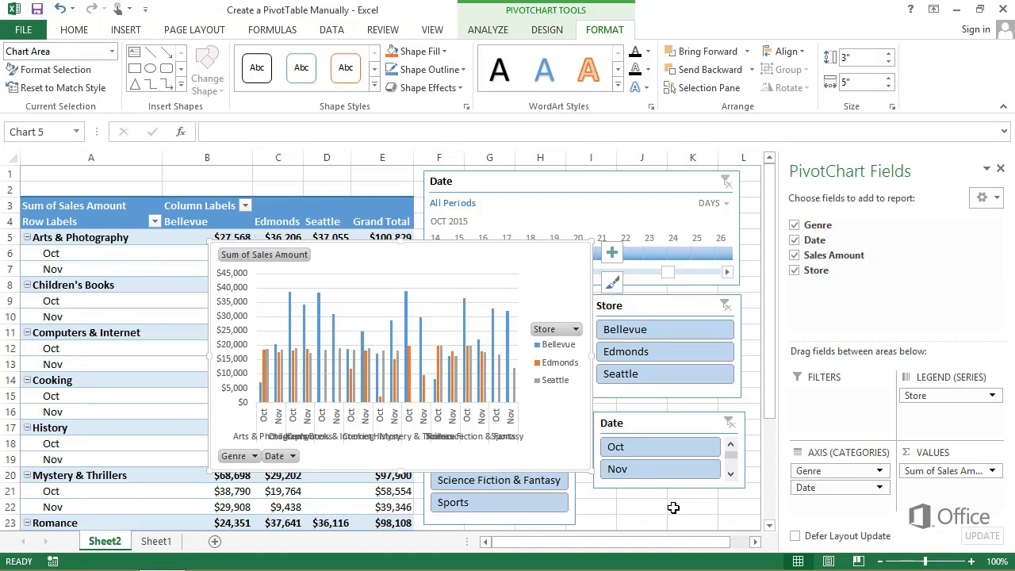
left_click_drag(419, 257, 801, 183)
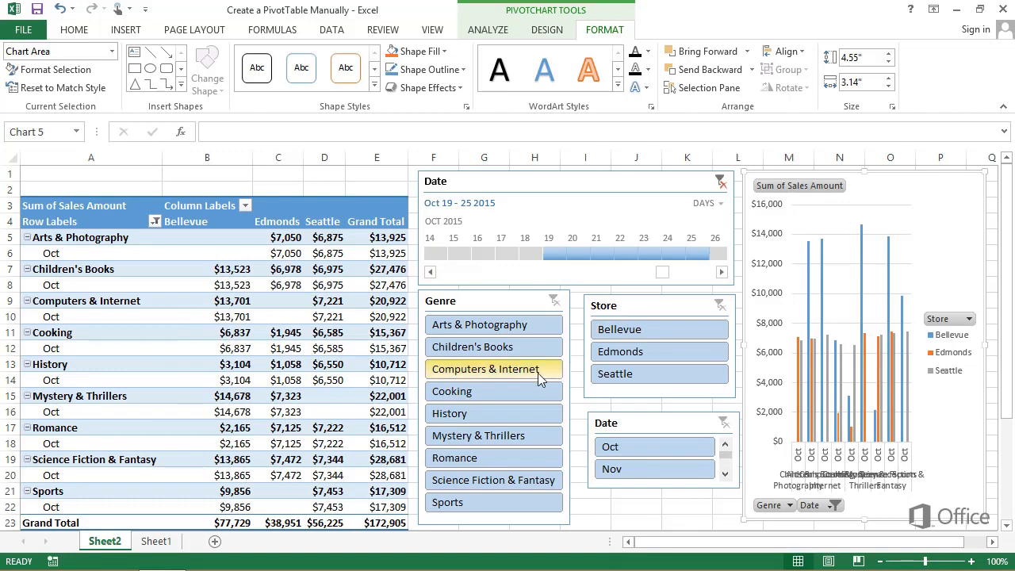
Filter the PivotTable and PivotChart to Oct 19 - 25 2015 with the timeline and to Cooking with the Genre slicer
left_click(520, 391)
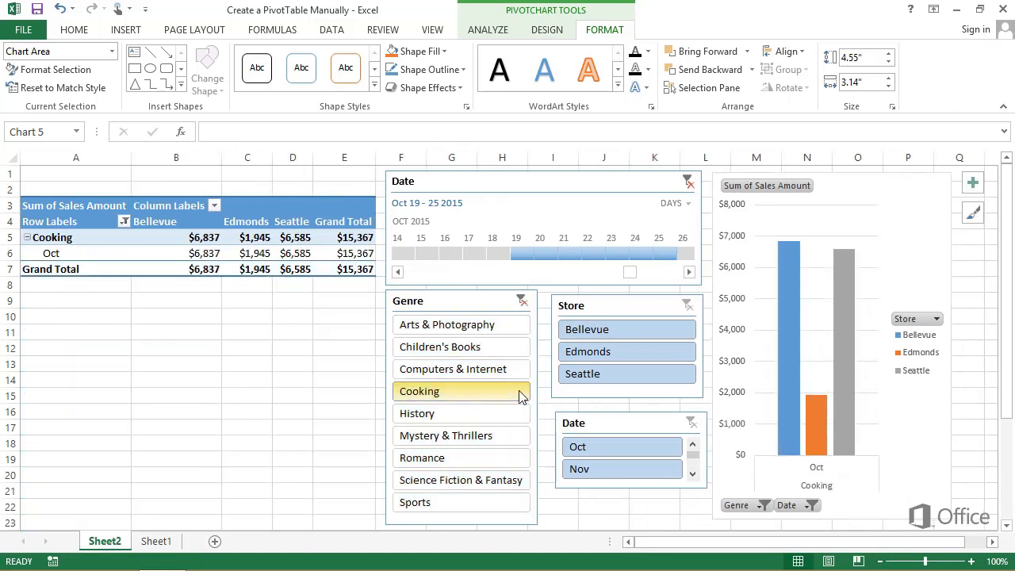